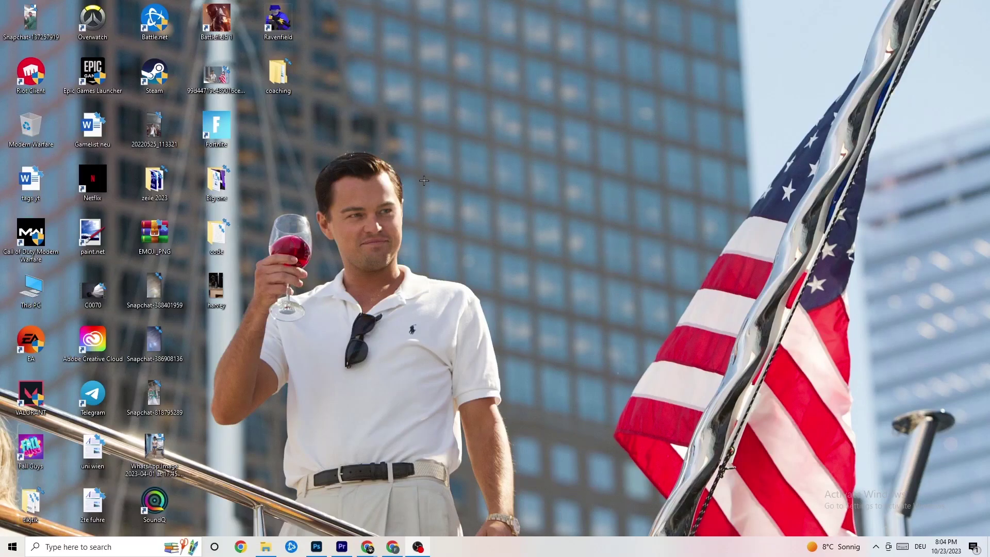
Drag the Steam shortcut from the icon grid to an empty spot mid-desktop.
{"action": "left_click_drag", "start_coordinate": [155, 75], "coordinate": [512, 190]}
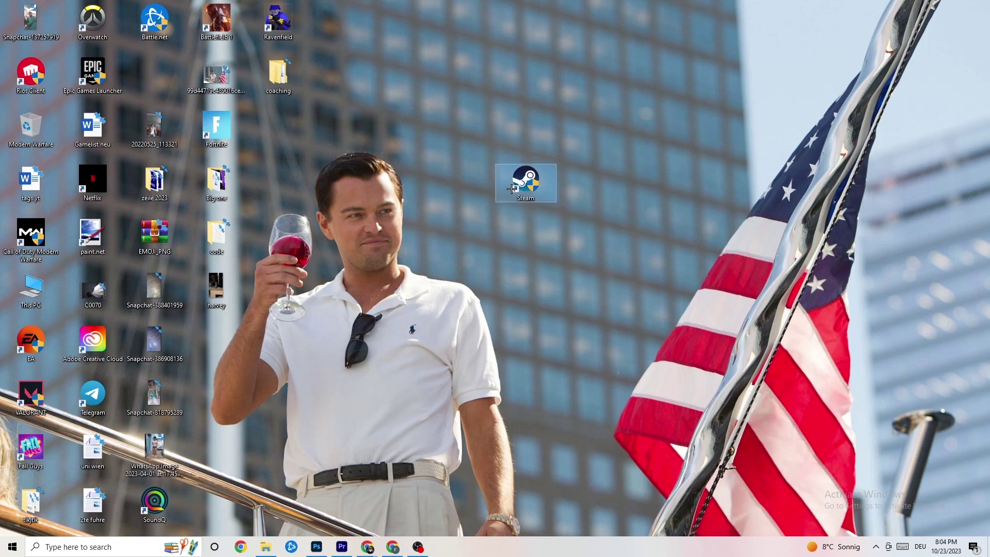
Nudge the Steam shortcut slightly left and lower, then open its shortcut menu.
{"action": "right_click", "coordinate": [513, 190]}
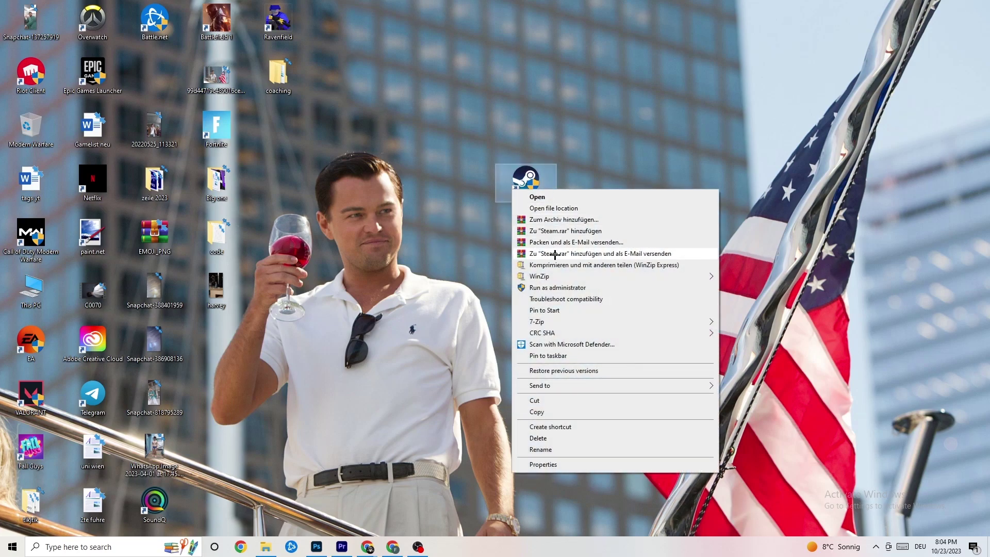
{"action": "left_click", "coordinate": [467, 278]}
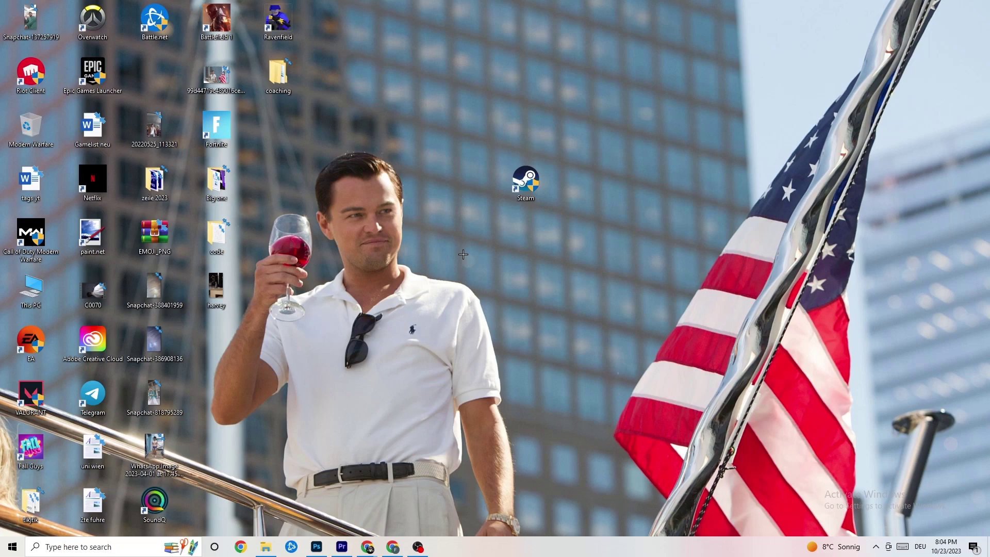
{"action": "left_click_drag", "start_coordinate": [521, 177], "coordinate": [466, 238]}
{"action": "right_click", "coordinate": [467, 239]}
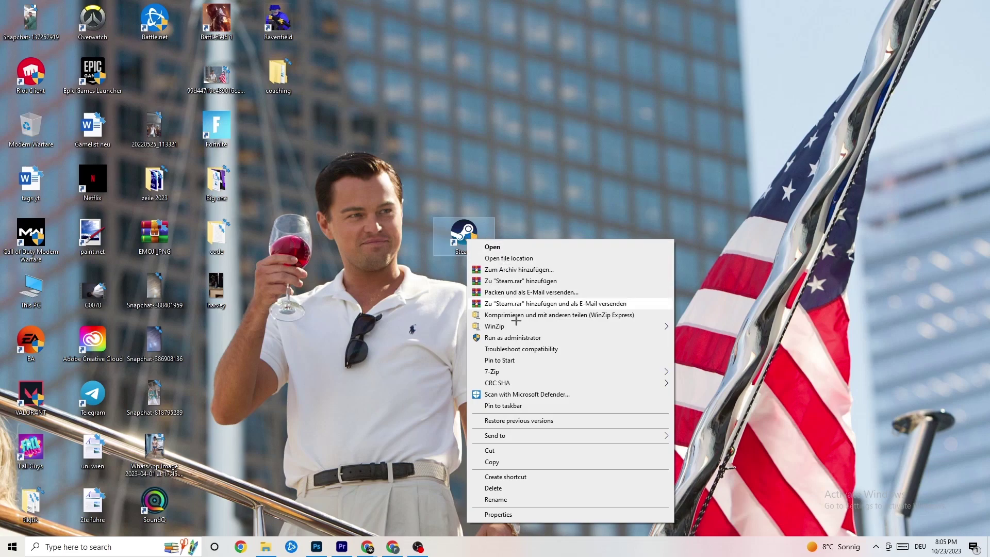
Confirm Steam's shortcut uses Windows 8 compatibility mode and runs as administrator, then close Properties.
{"action": "left_click", "coordinate": [528, 514]}
{"action": "left_click_drag", "start_coordinate": [546, 248], "coordinate": [465, 137]}
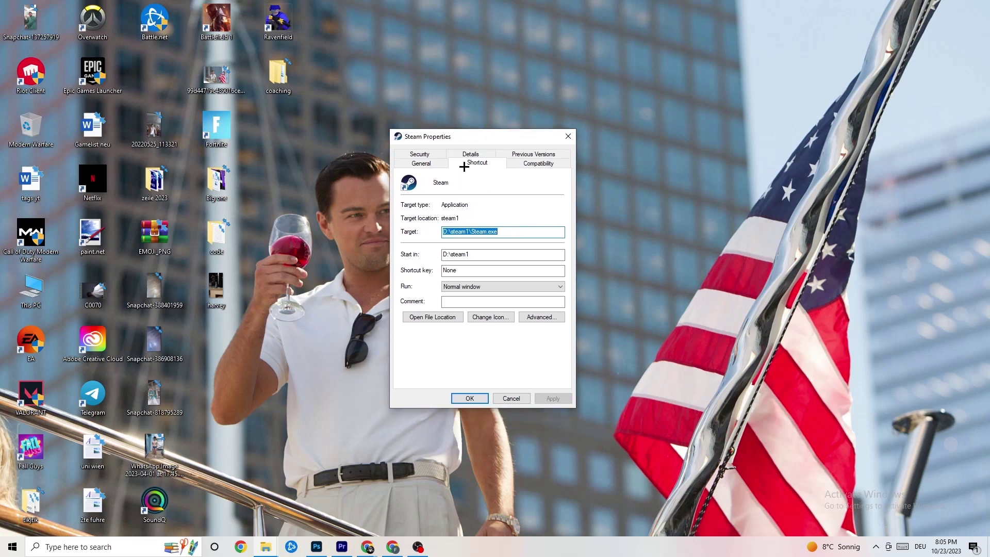
{"action": "left_click", "coordinate": [534, 164]}
{"action": "left_click_drag", "start_coordinate": [497, 145], "coordinate": [475, 78]}
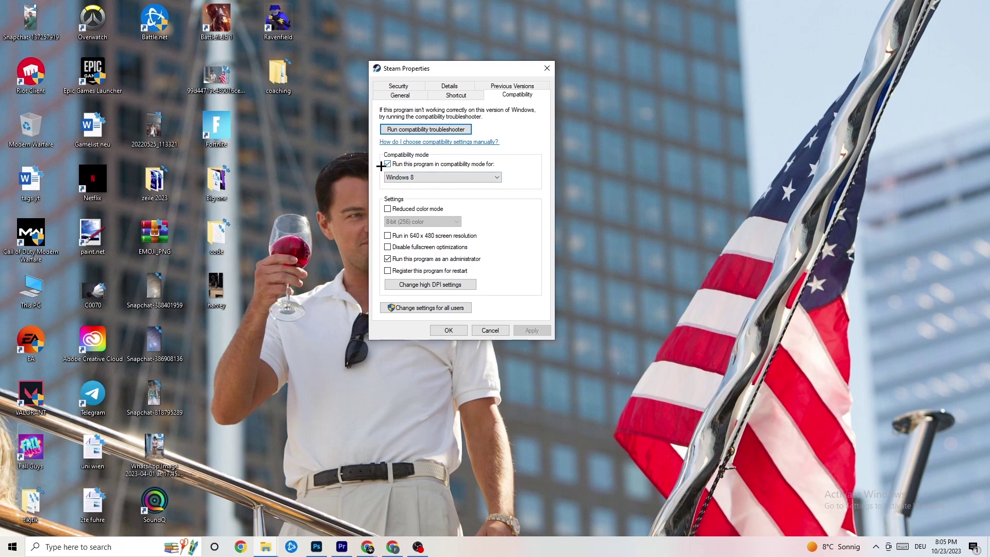
{"action": "left_click", "coordinate": [490, 174]}
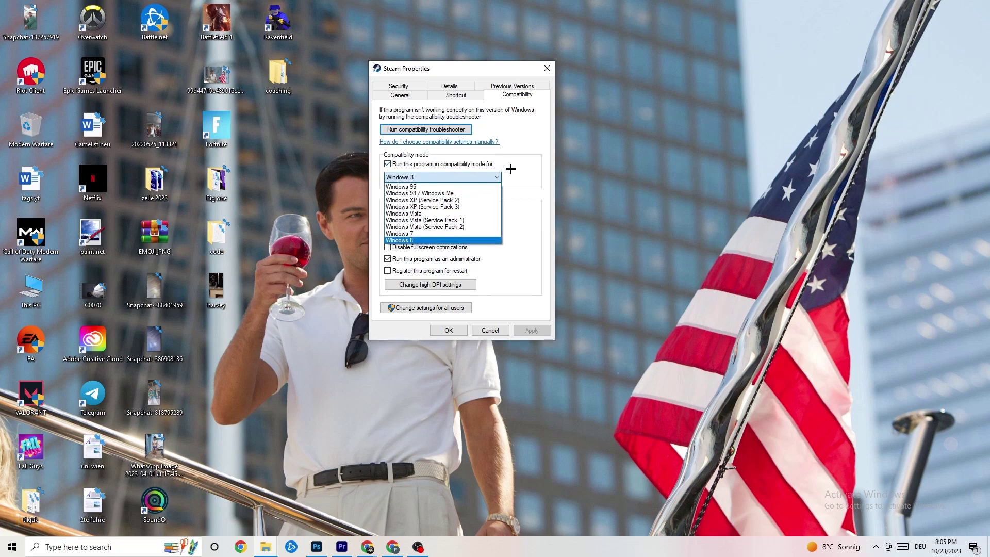
{"action": "left_click", "coordinate": [512, 168]}
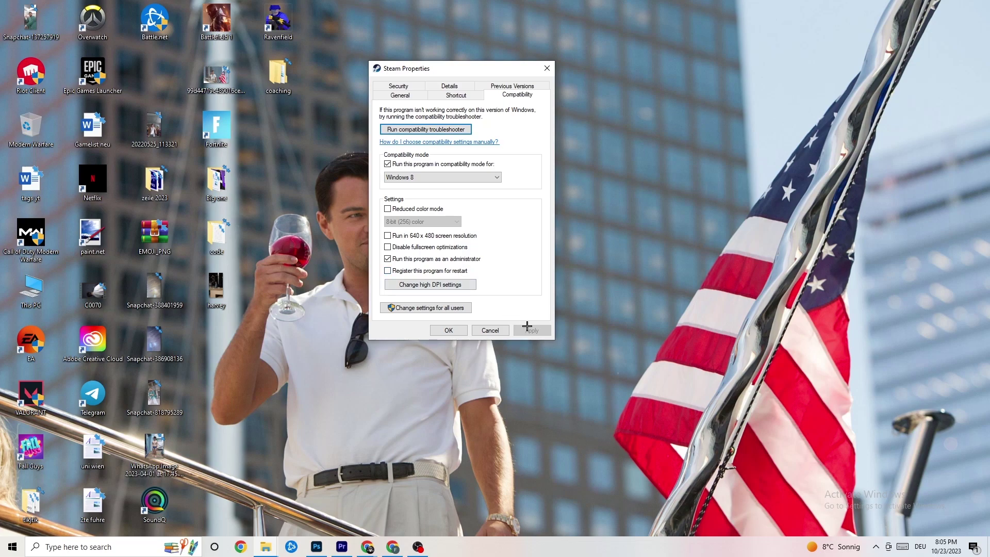
{"action": "left_click", "coordinate": [454, 330]}
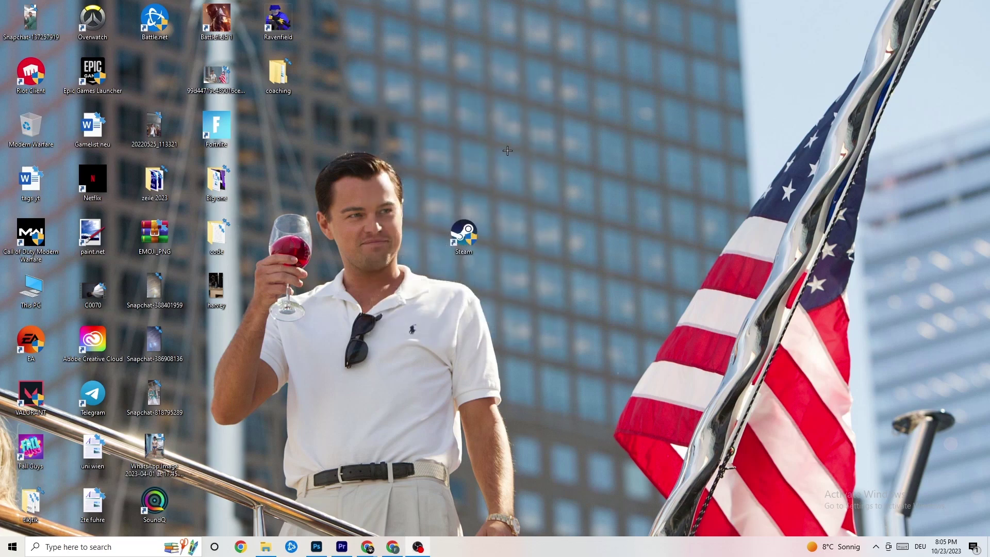
Shift the Steam shortcut up, down and one column right around mid-desktop.
{"action": "left_click_drag", "start_coordinate": [475, 237], "coordinate": [474, 185]}
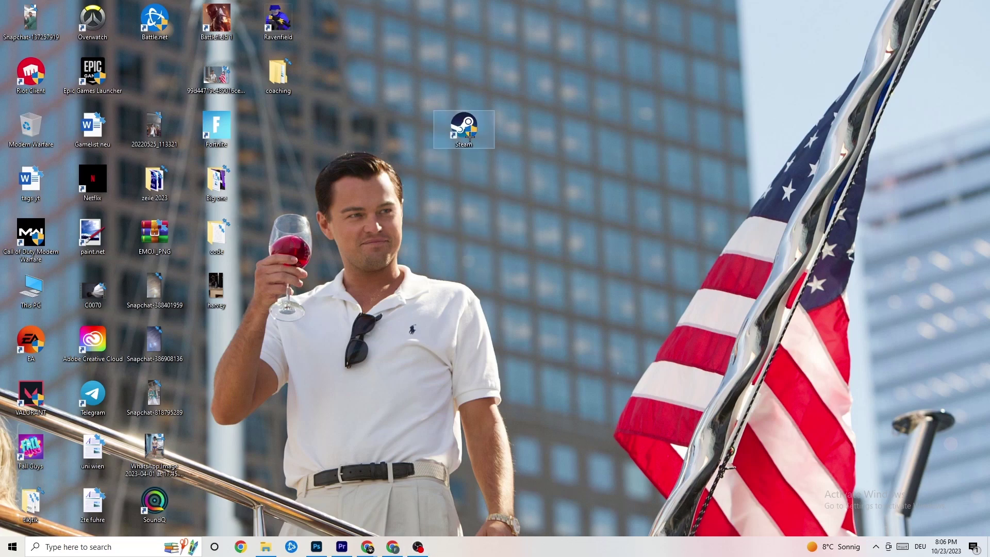
{"action": "left_click_drag", "start_coordinate": [446, 143], "coordinate": [415, 191]}
{"action": "left_click", "coordinate": [425, 139]}
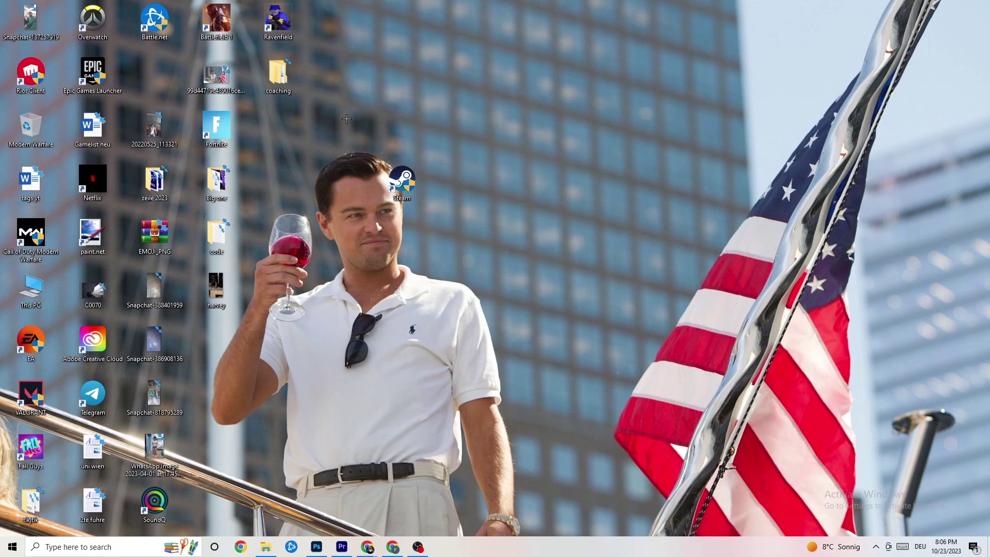
{"action": "left_click_drag", "start_coordinate": [401, 181], "coordinate": [458, 186]}
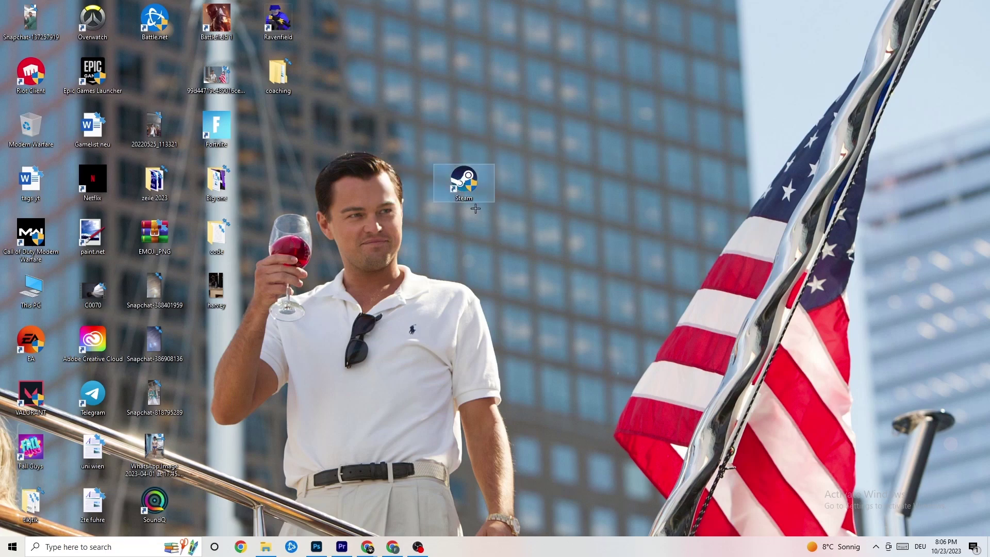
Recheck Steam's compatibility settings unchanged, then return the shortcut beside Epic Games Launcher.
{"action": "right_click", "coordinate": [466, 192]}
{"action": "left_click", "coordinate": [519, 465]}
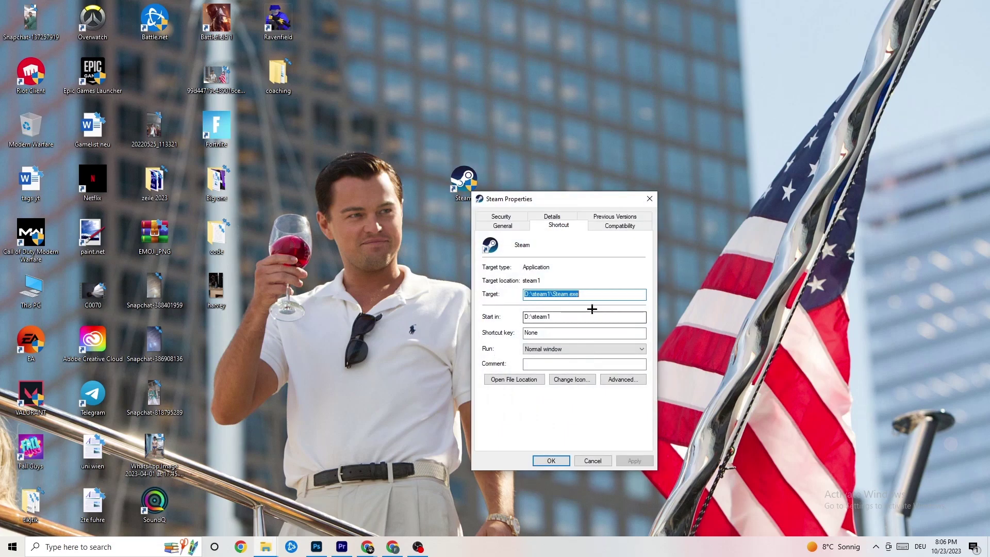
{"action": "left_click", "coordinate": [642, 225]}
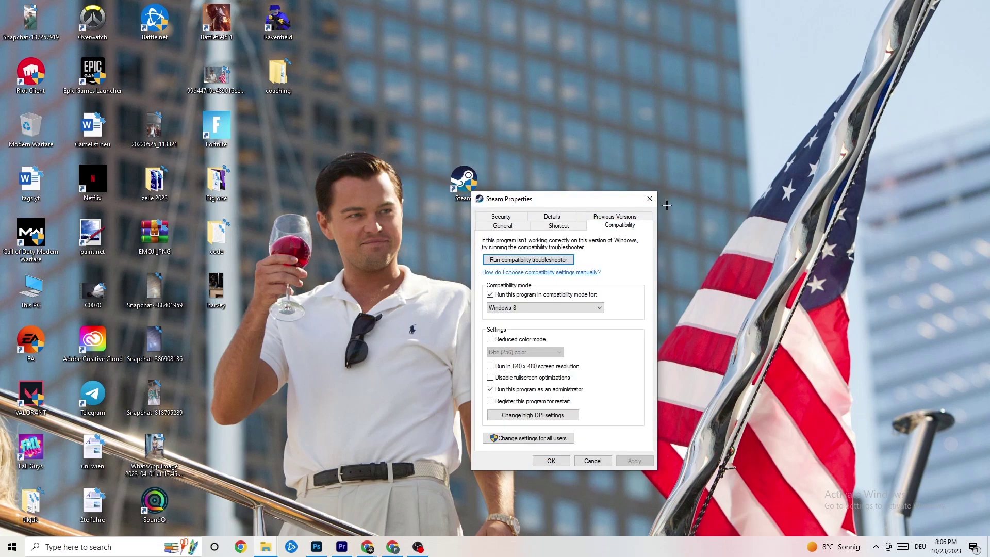
{"action": "left_click", "coordinate": [649, 199]}
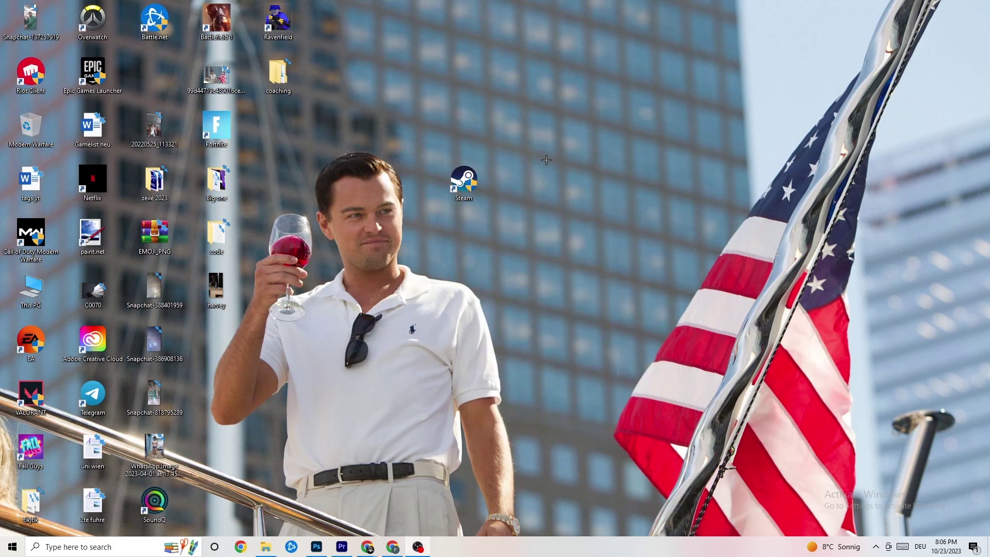
{"action": "left_click_drag", "start_coordinate": [464, 180], "coordinate": [155, 75]}
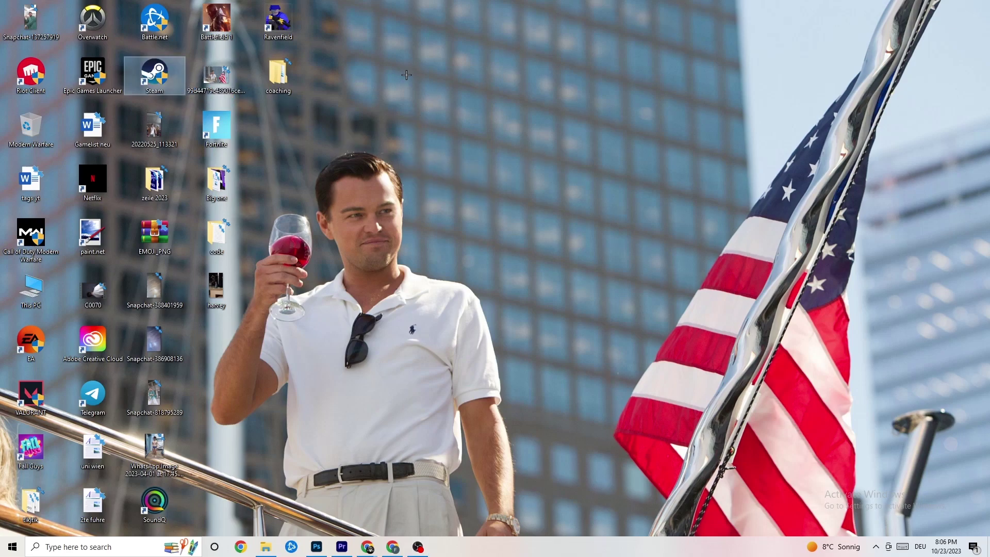
{"action": "left_click", "coordinate": [480, 100]}
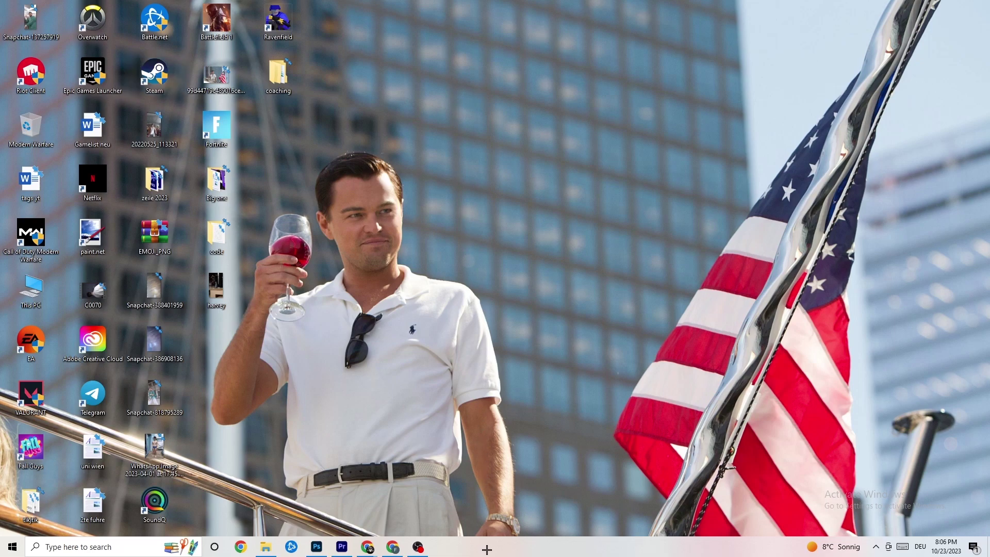
Launch Task Manager from the taskbar menu, expand its detailed view, and maximize it.
{"action": "right_click", "coordinate": [456, 551]}
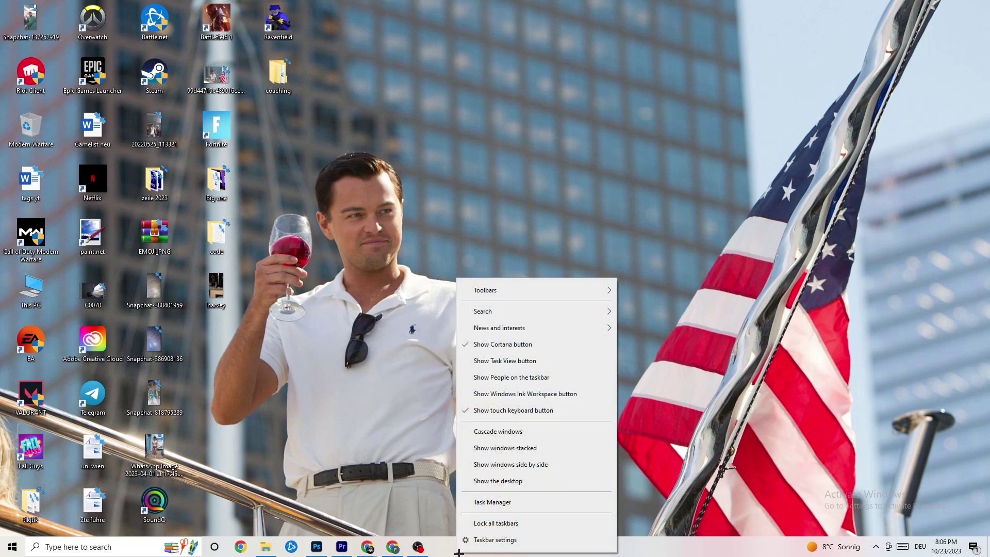
{"action": "left_click", "coordinate": [506, 504]}
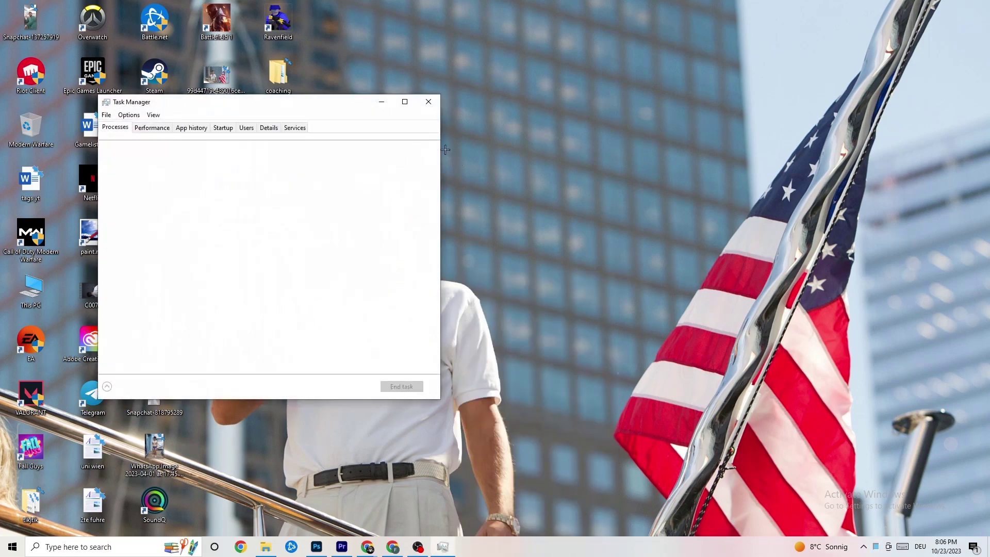
{"action": "left_click", "coordinate": [403, 101]}
{"action": "left_click_drag", "start_coordinate": [490, 5], "coordinate": [427, 45]}
{"action": "left_click", "coordinate": [562, 45]}
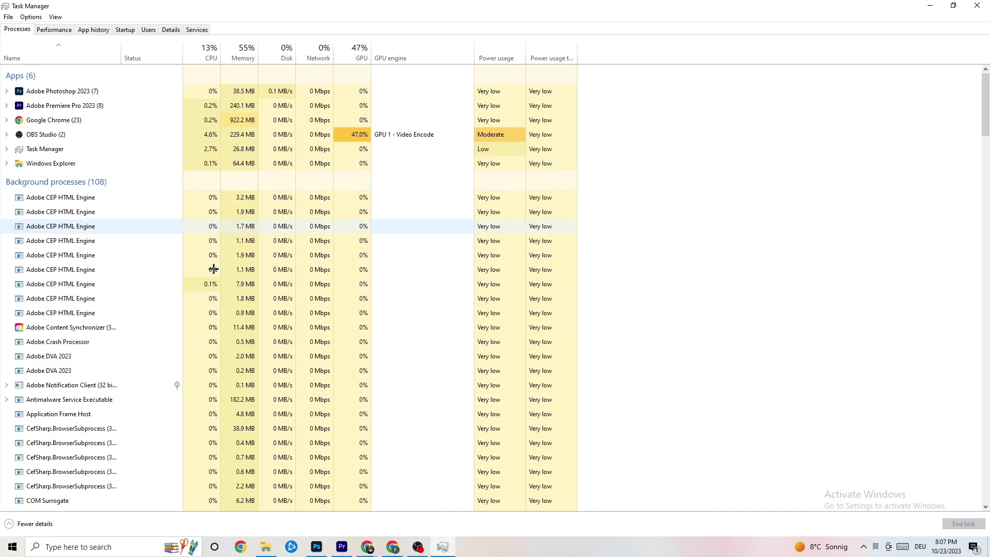
{"action": "scroll", "coordinate": [131, 271], "scroll_direction": "down", "scroll_amount": 4}
{"action": "scroll", "coordinate": [131, 271], "scroll_direction": "down", "scroll_amount": 13}
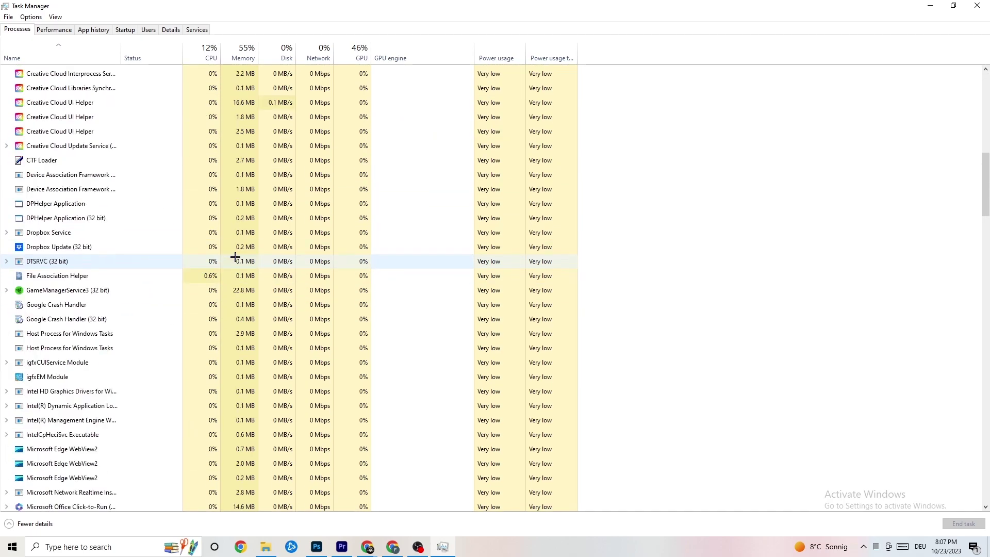
{"action": "scroll", "coordinate": [272, 253], "scroll_direction": "up", "scroll_amount": 17}
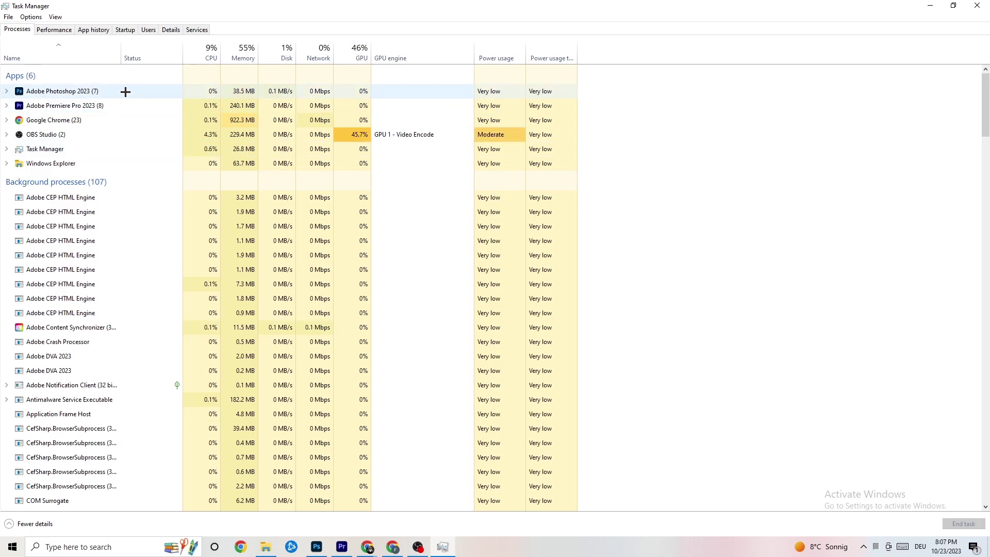
{"action": "right_click", "coordinate": [253, 91]}
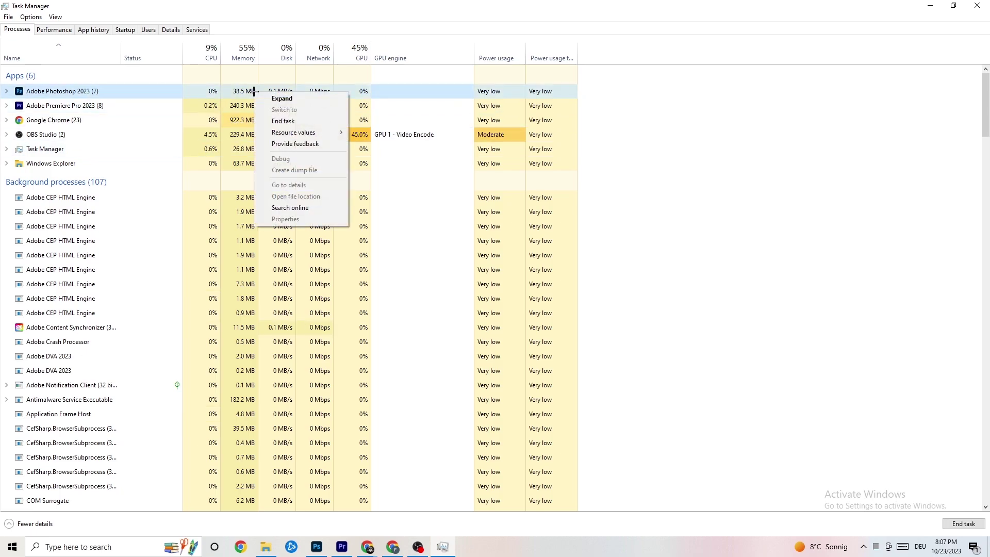
{"action": "left_click", "coordinate": [136, 95]}
{"action": "right_click", "coordinate": [136, 95]}
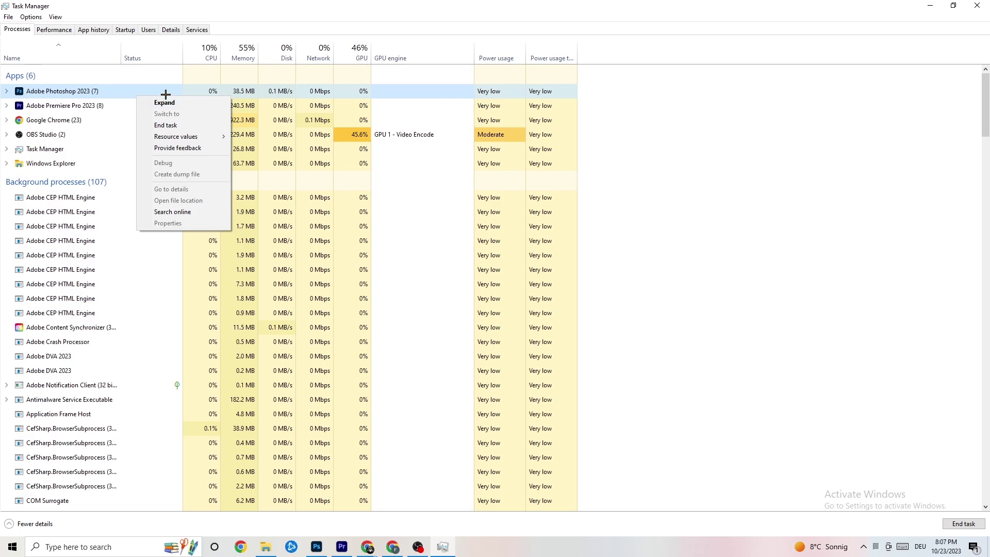
{"action": "left_click", "coordinate": [194, 125]}
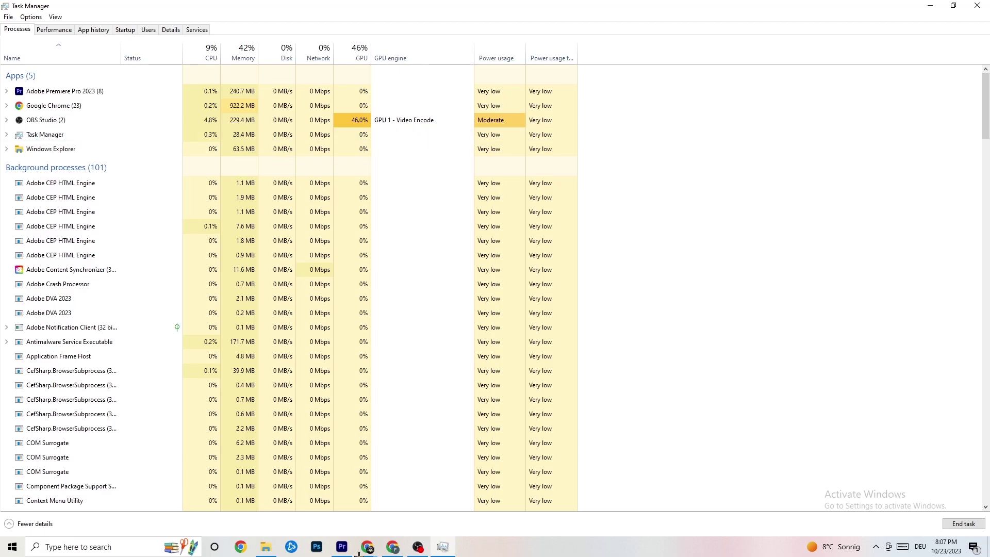
{"action": "key", "text": "super+Down"}
{"action": "key", "text": "super+Up"}
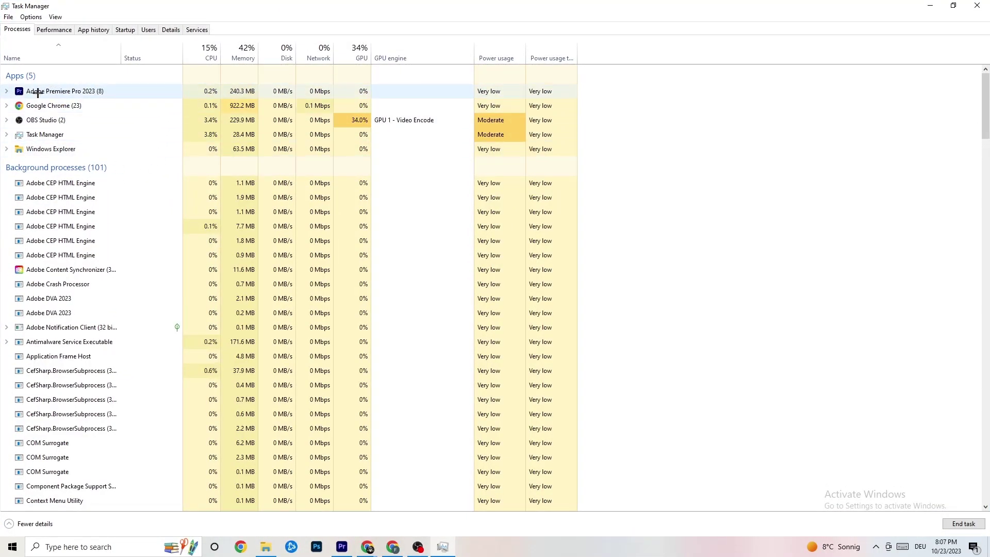
{"action": "right_click", "coordinate": [98, 89]}
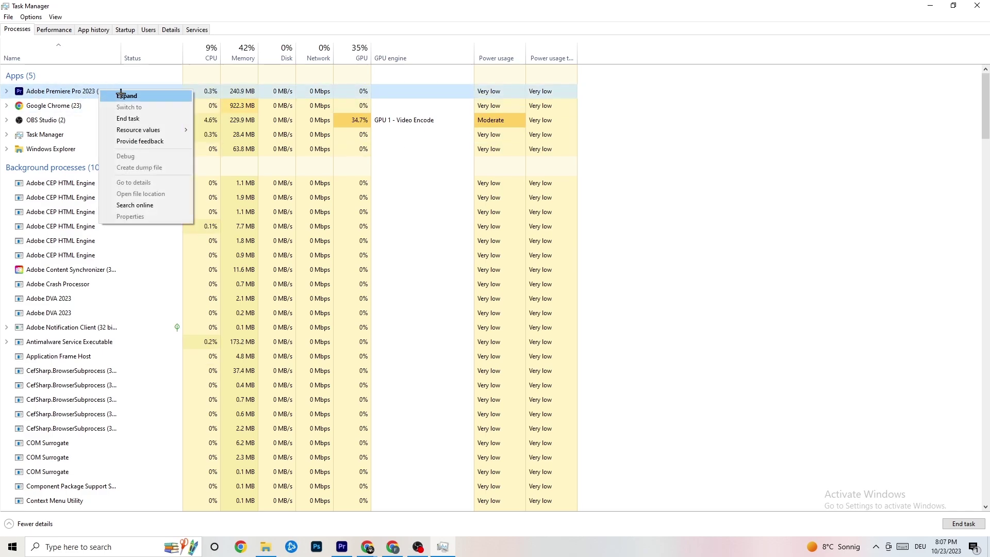
{"action": "left_click", "coordinate": [58, 29]}
{"action": "left_click", "coordinate": [88, 29]}
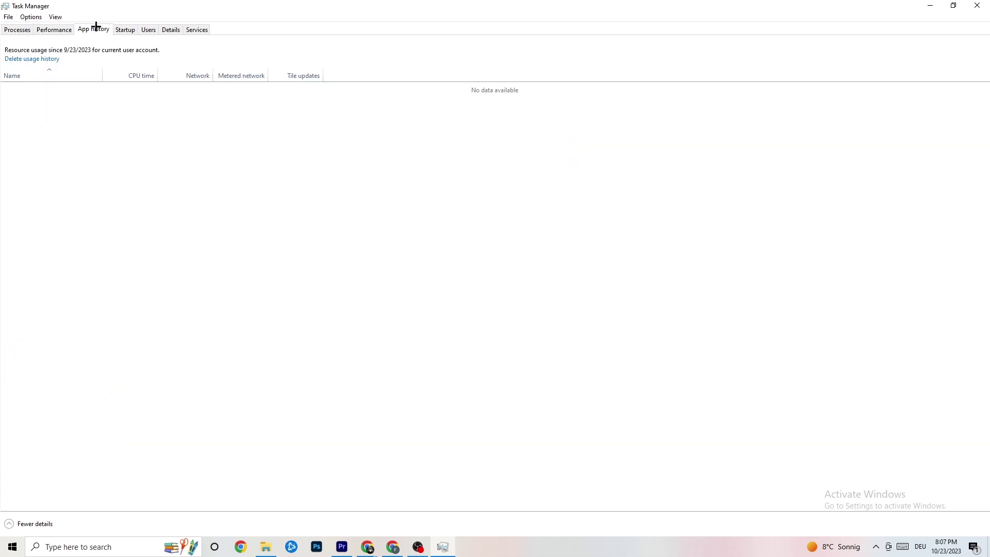
{"action": "left_click", "coordinate": [124, 30]}
{"action": "left_click", "coordinate": [147, 30]}
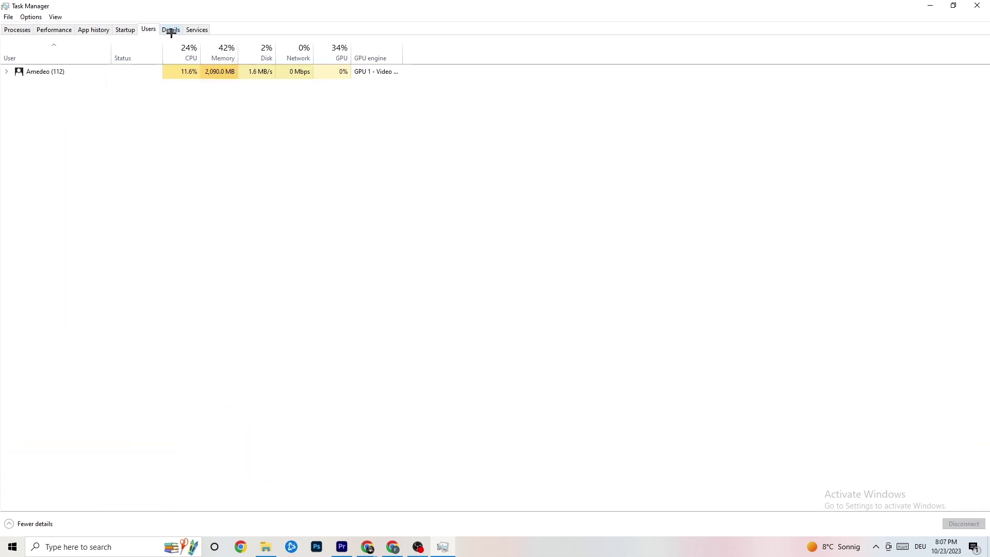
{"action": "left_click", "coordinate": [172, 30]}
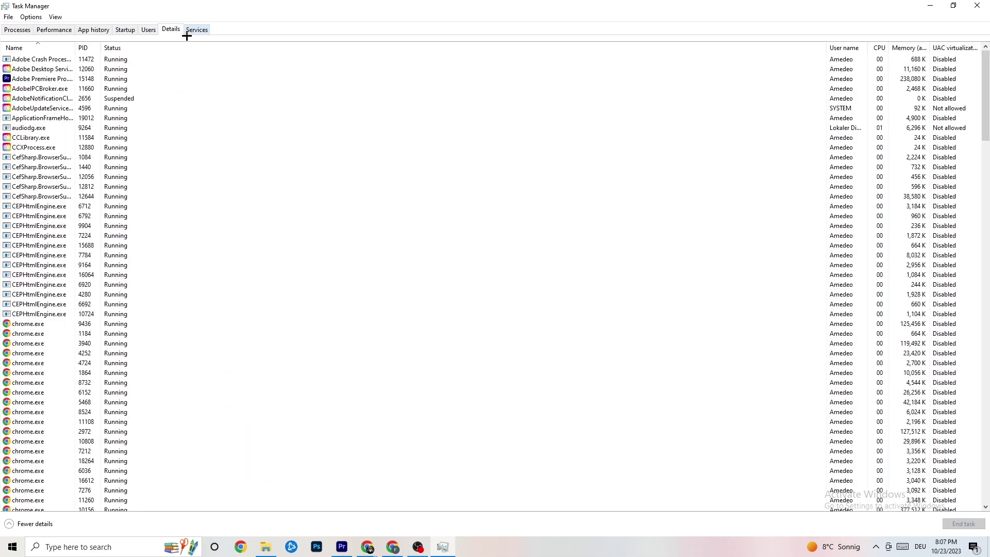
{"action": "left_click", "coordinate": [171, 30]}
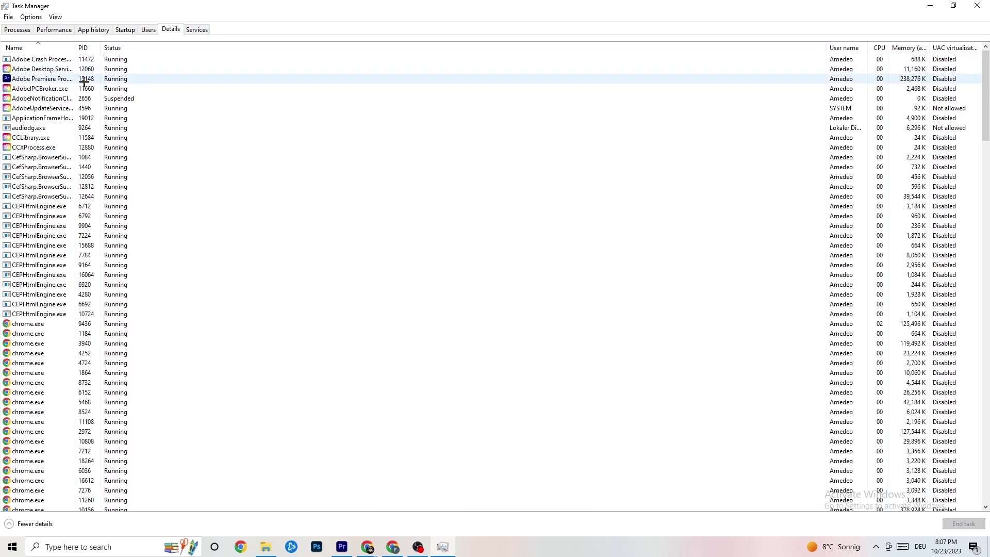
{"action": "right_click", "coordinate": [84, 81]}
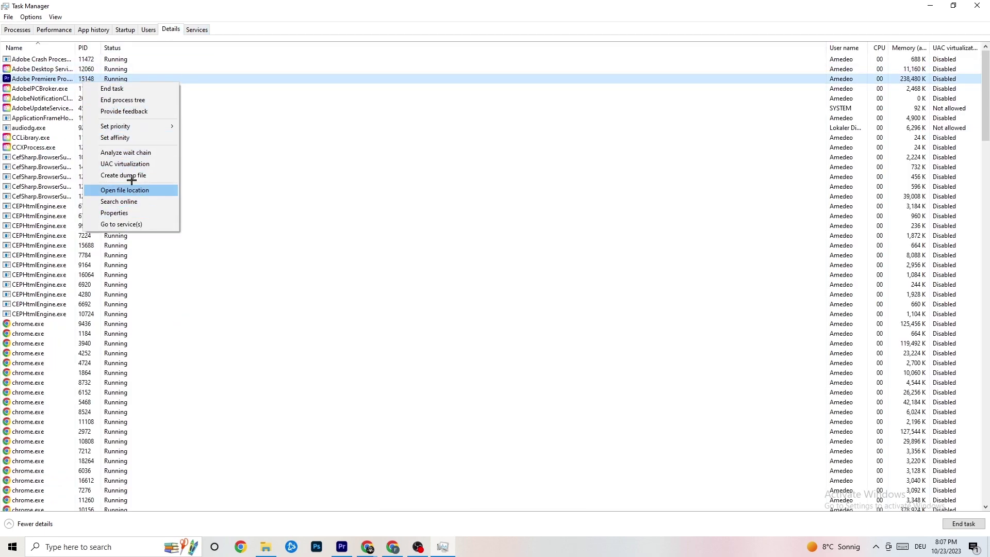
{"action": "left_click", "coordinate": [27, 31]}
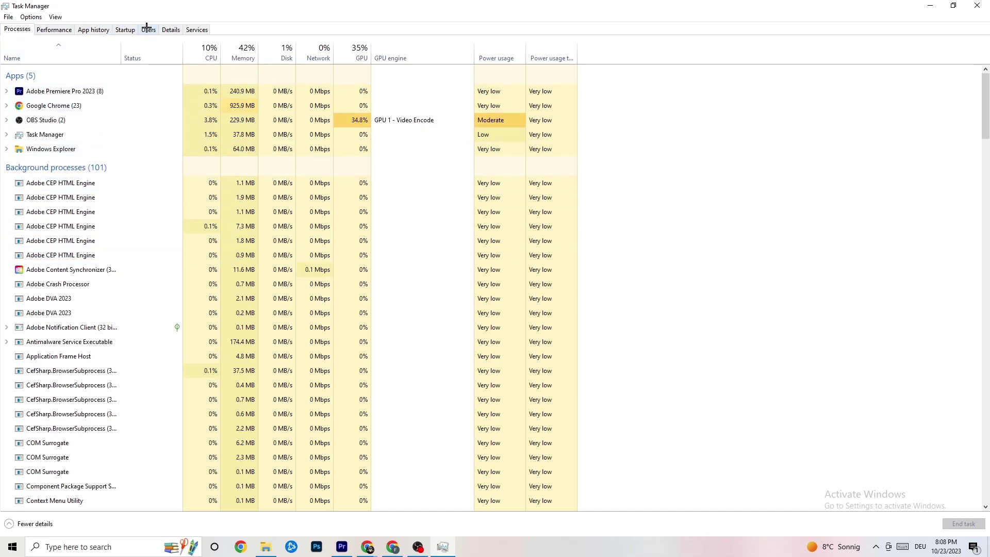
Check Adobe Premiere Pro's priority in the Details list without changing it, then show Startup apps.
{"action": "left_click", "coordinate": [174, 29]}
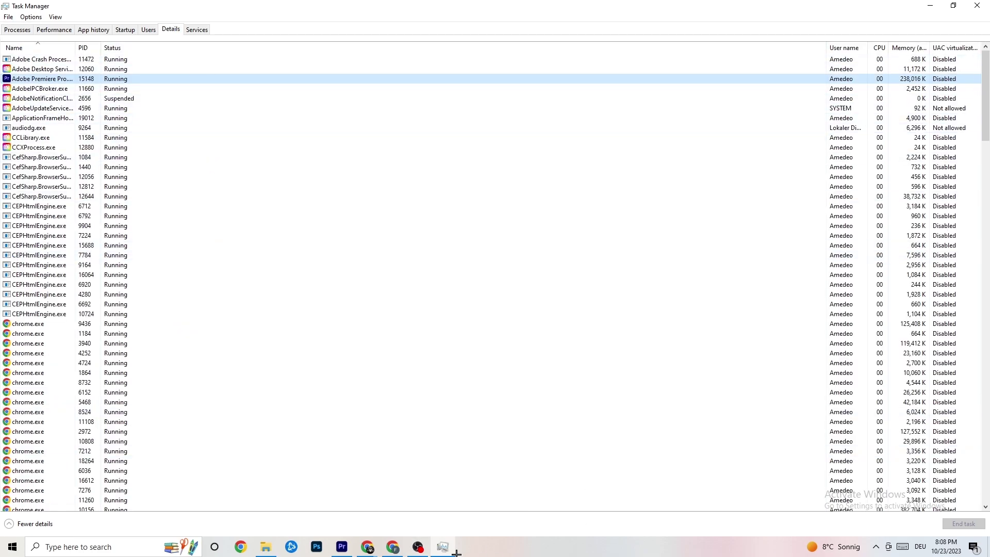
{"action": "right_click", "coordinate": [112, 80]}
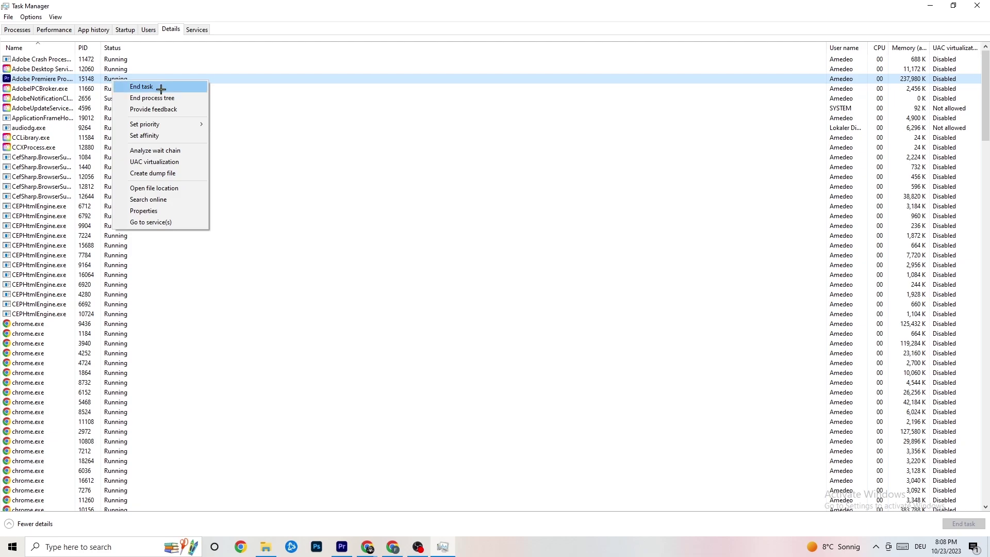
{"action": "mouse_move", "coordinate": [175, 126]}
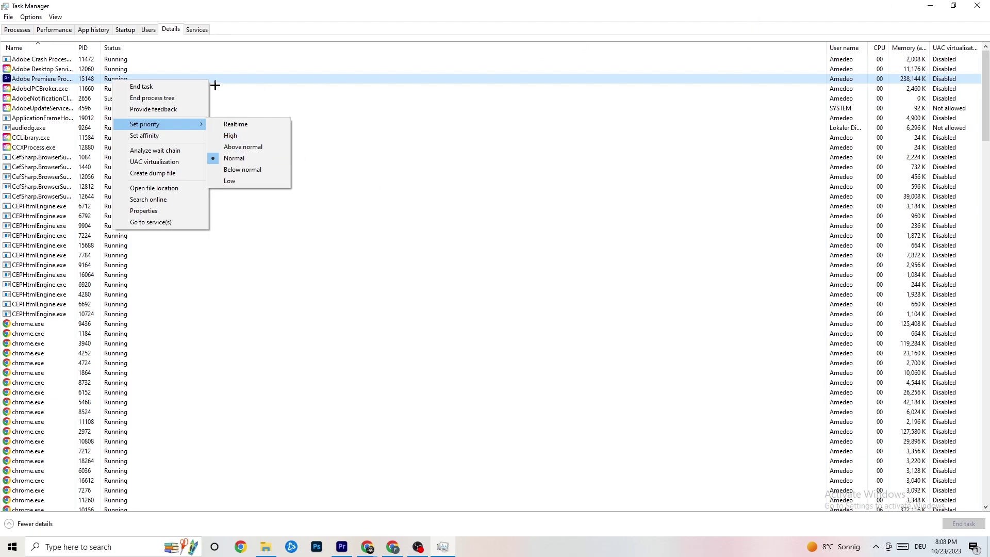
{"action": "left_click", "coordinate": [237, 60]}
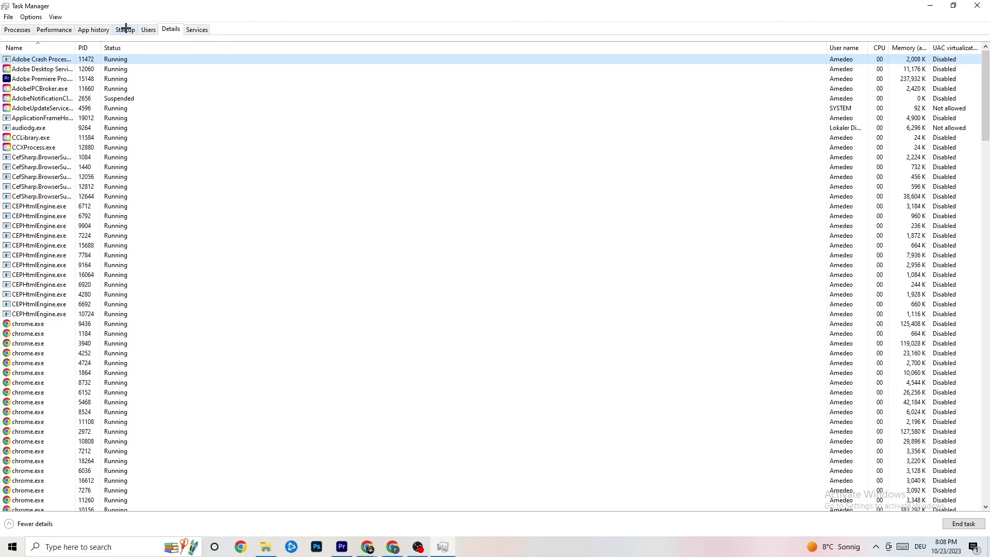
{"action": "left_click", "coordinate": [126, 29]}
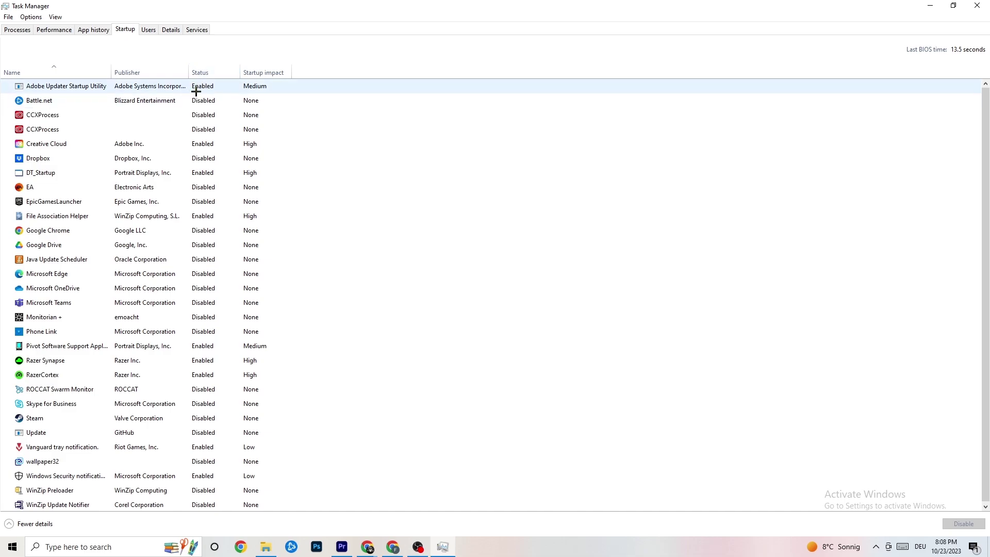
Leave Adobe Updater Startup Utility enabled at startup and close Task Manager.
{"action": "left_click", "coordinate": [212, 89]}
{"action": "right_click", "coordinate": [213, 90]}
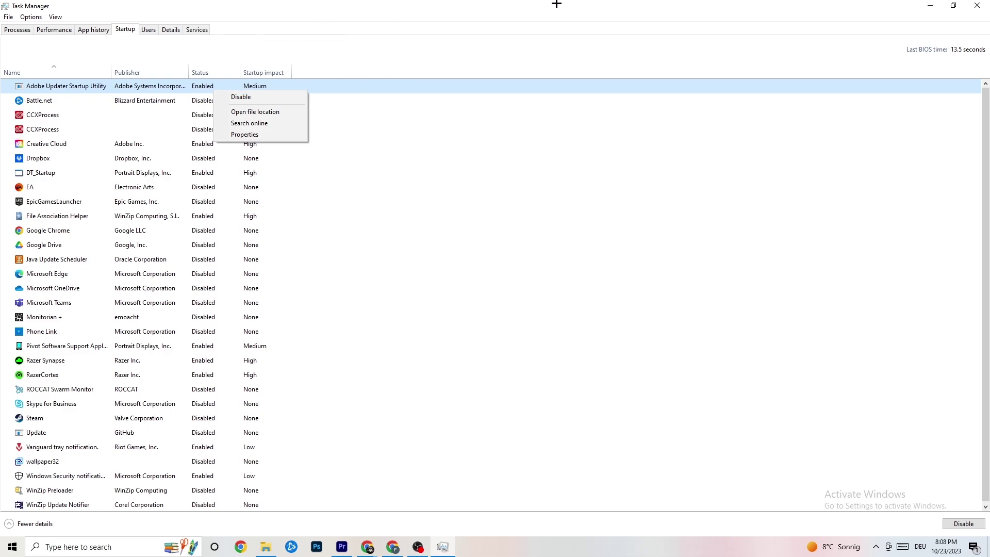
{"action": "left_click", "coordinate": [520, 43]}
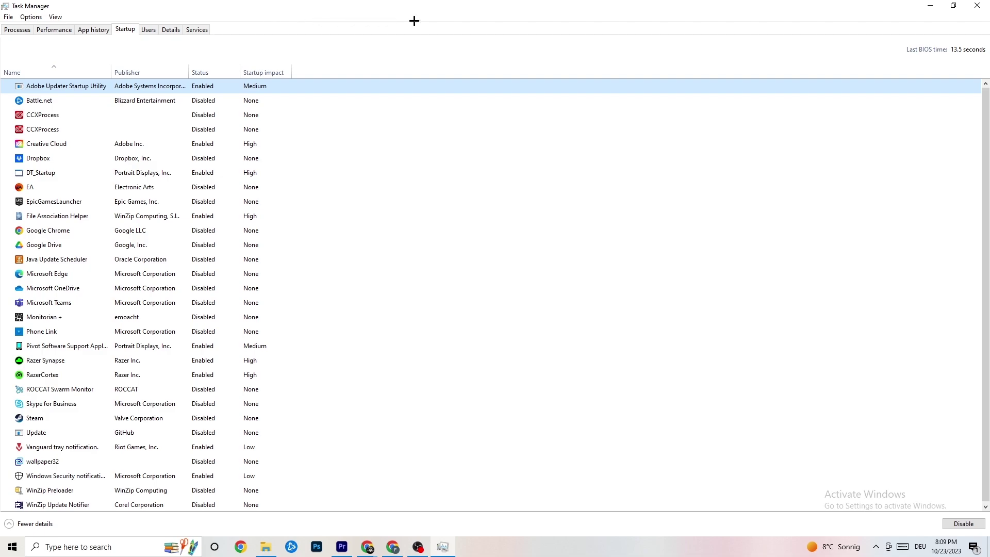
{"action": "left_click", "coordinate": [977, 5]}
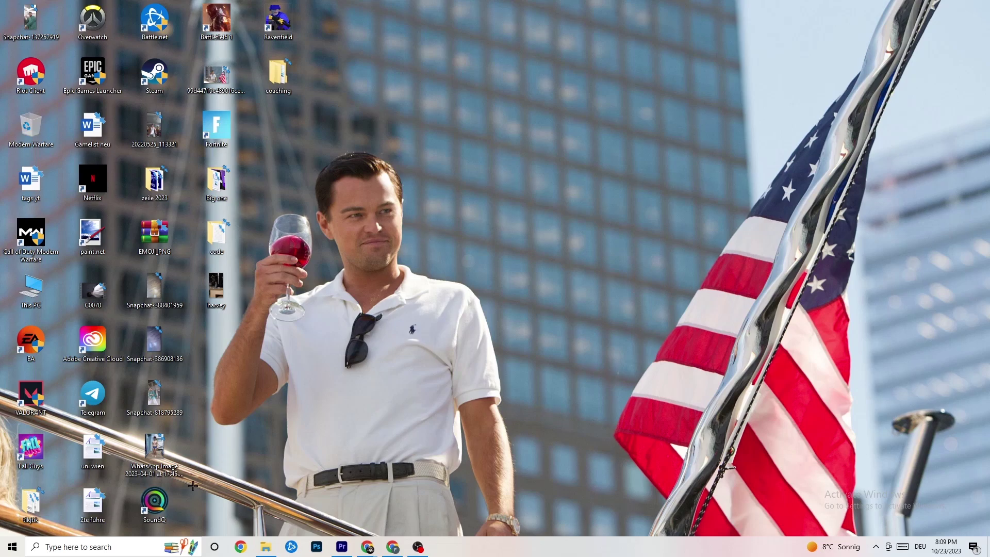
Open the System display page in Windows Settings from the Start menu.
{"action": "left_click", "coordinate": [12, 546]}
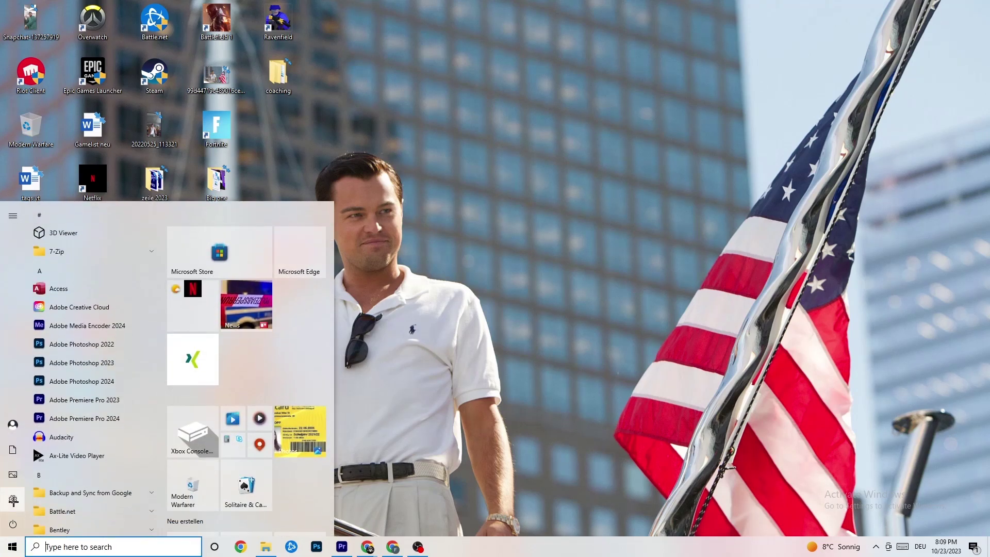
{"action": "left_click", "coordinate": [13, 500]}
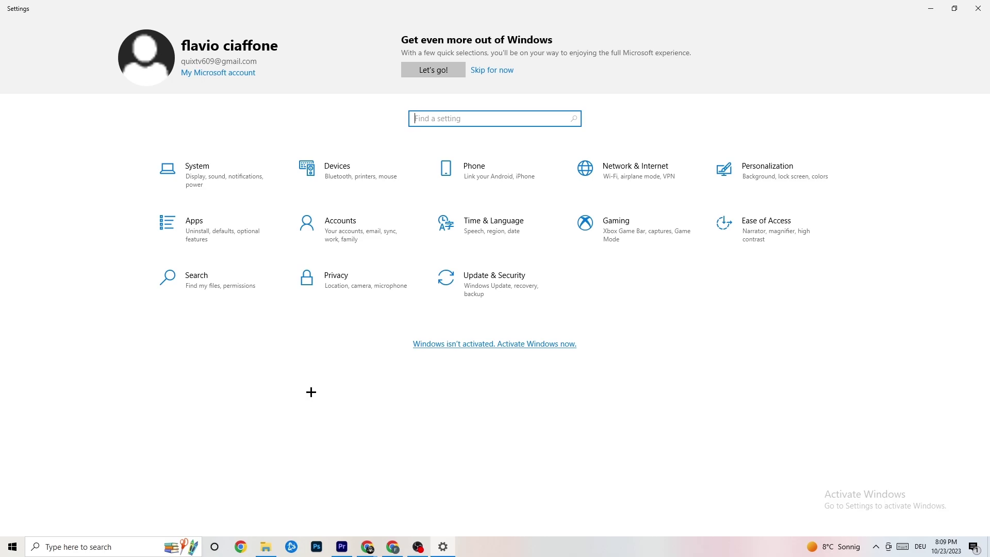
{"action": "left_click", "coordinate": [232, 178]}
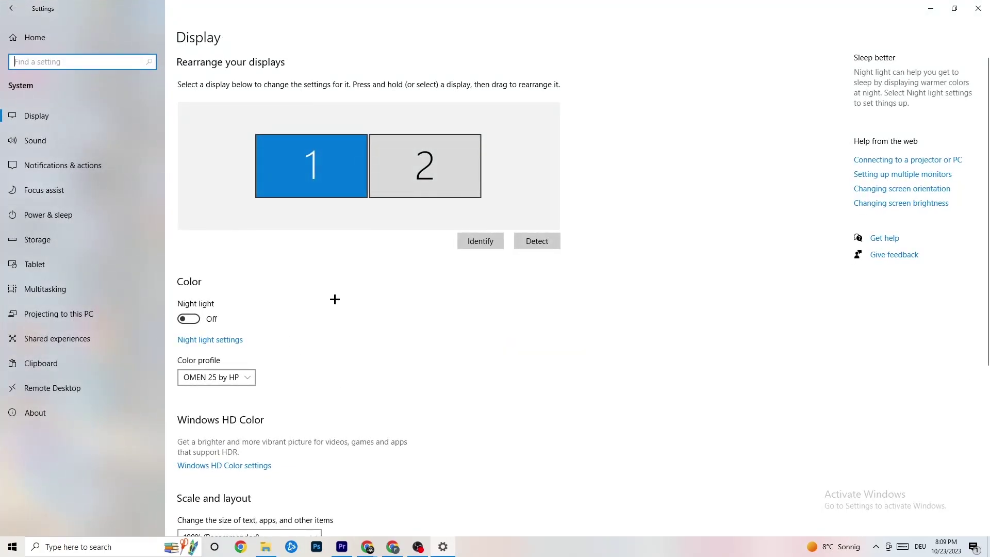
{"action": "scroll", "coordinate": [556, 194], "scroll_direction": "down", "scroll_amount": 5}
{"action": "scroll", "coordinate": [550, 200], "scroll_direction": "up", "scroll_amount": 5}
{"action": "scroll", "coordinate": [395, 224], "scroll_direction": "down", "scroll_amount": 5}
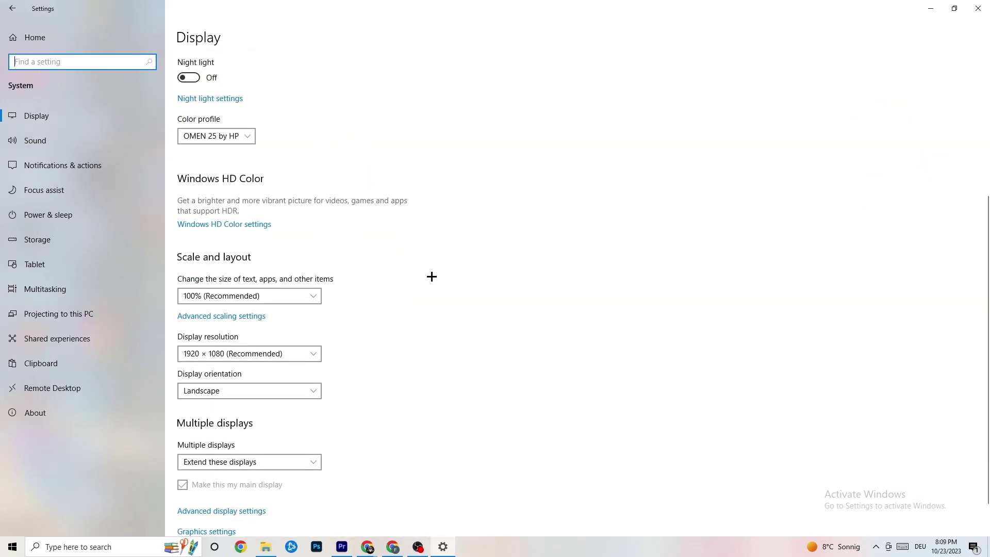
Keep scale at 100% and resolution at 1920 × 1080, then go to Power & sleep.
{"action": "left_click", "coordinate": [309, 301]}
{"action": "left_click", "coordinate": [255, 297]}
{"action": "left_click", "coordinate": [254, 296]}
{"action": "left_click", "coordinate": [484, 255]}
{"action": "left_click", "coordinate": [296, 359]}
{"action": "left_click", "coordinate": [436, 308]}
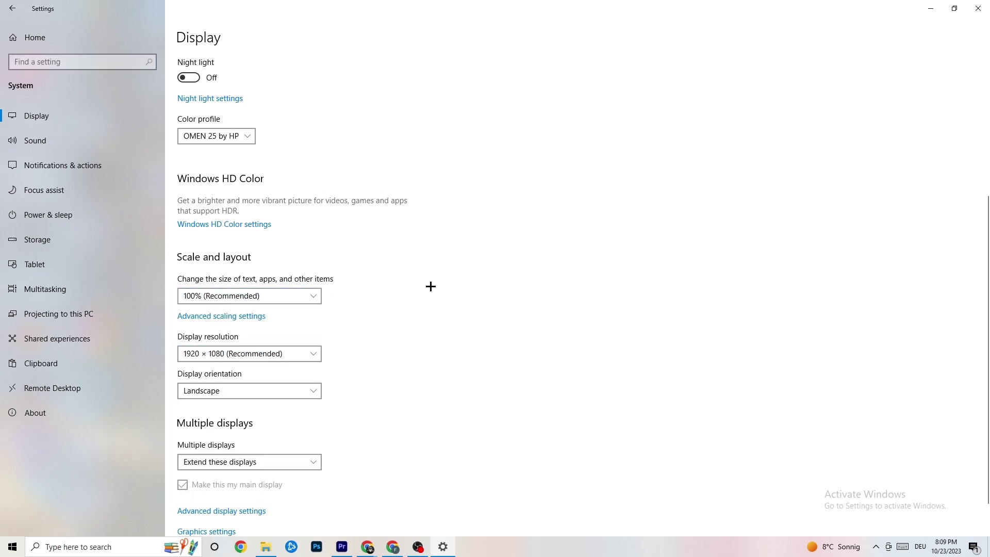
{"action": "scroll", "coordinate": [428, 291], "scroll_direction": "down", "scroll_amount": 2}
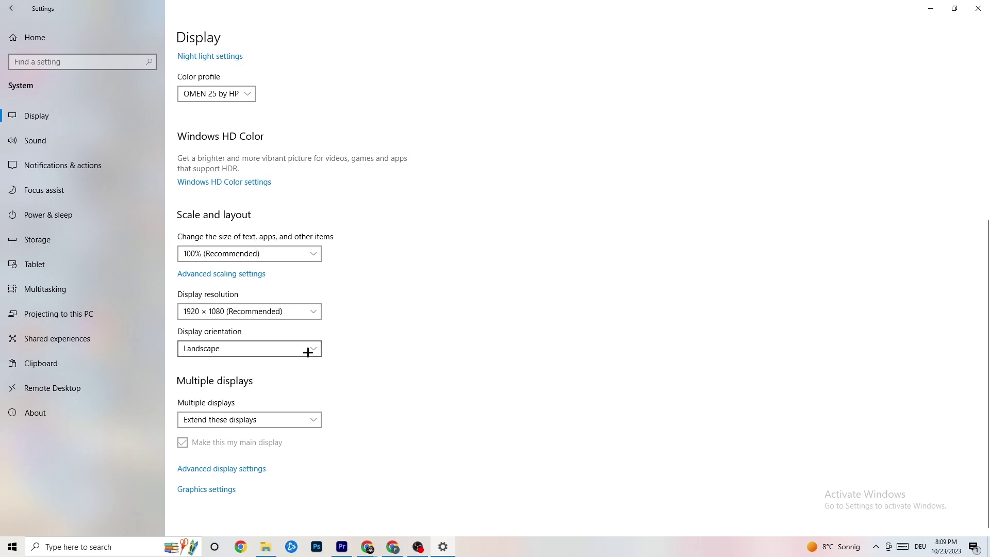
{"action": "left_click", "coordinate": [99, 215]}
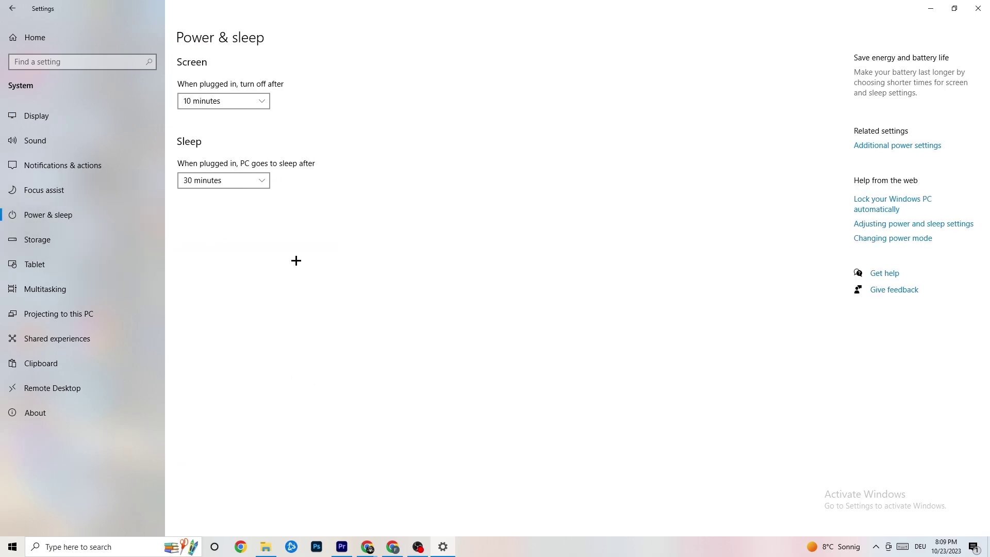
Look at the additional power plan settings, close them, and switch to the Storage page.
{"action": "left_click", "coordinate": [888, 148]}
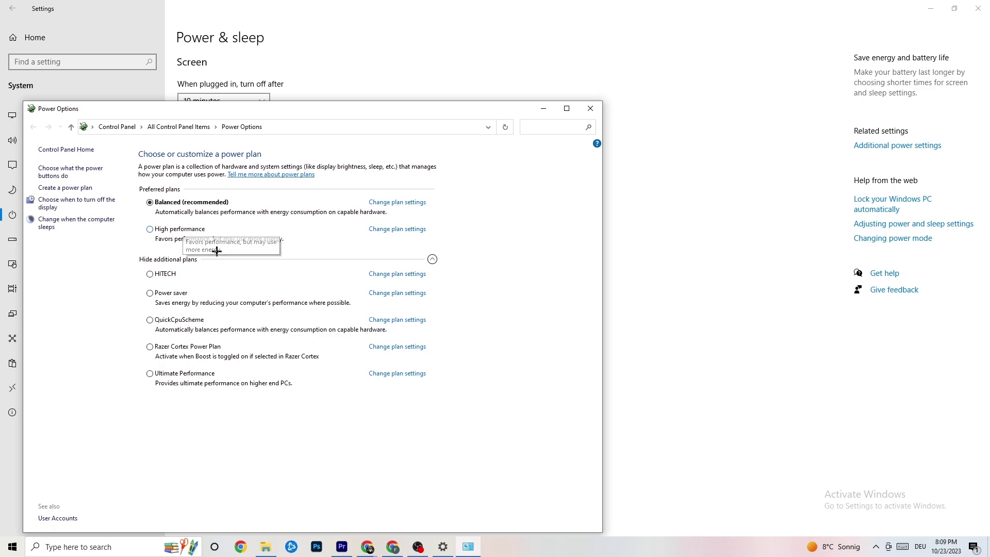
{"action": "left_click", "coordinate": [590, 109]}
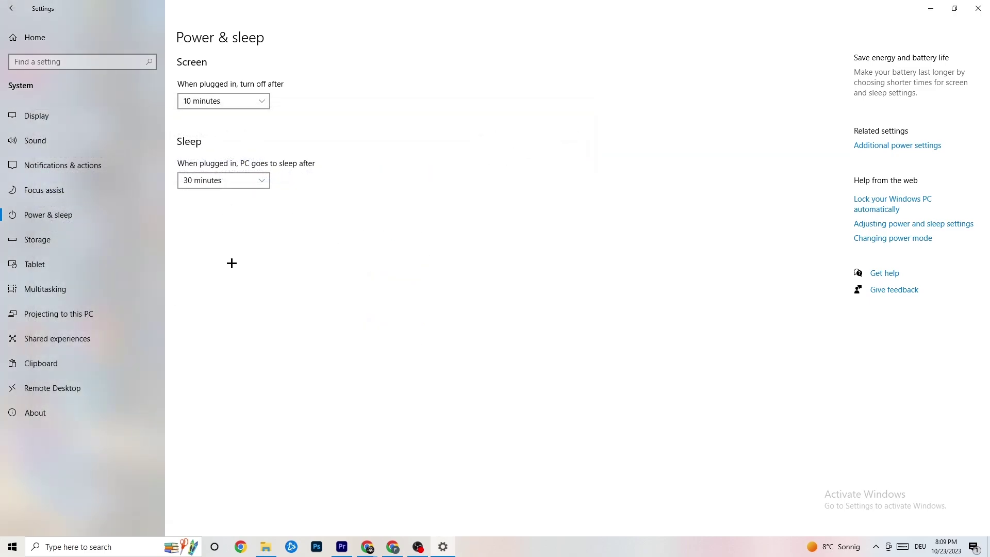
{"action": "left_click", "coordinate": [66, 240]}
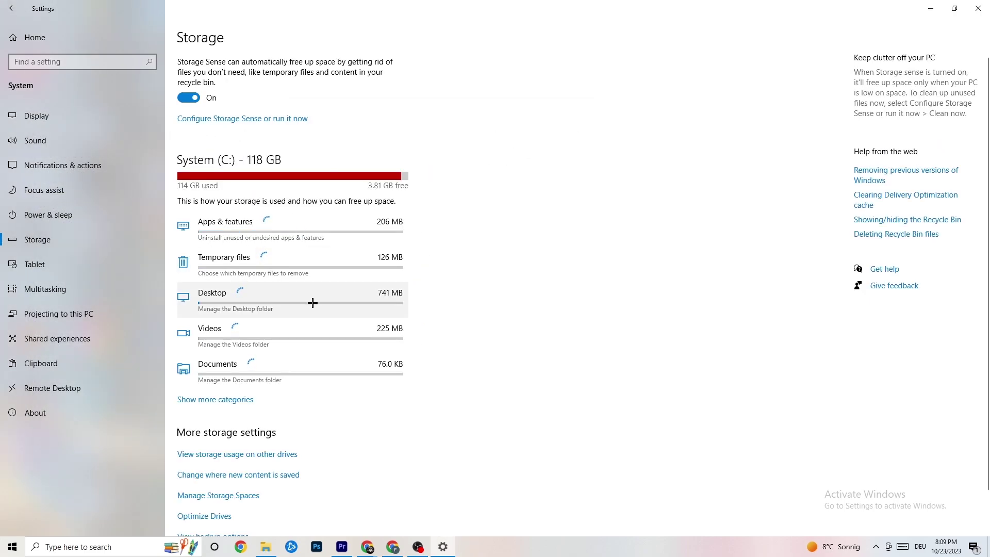
Set Run Storage Sense to Every week, then go back to the Settings home page.
{"action": "left_click", "coordinate": [273, 122]}
{"action": "left_click", "coordinate": [124, 149]}
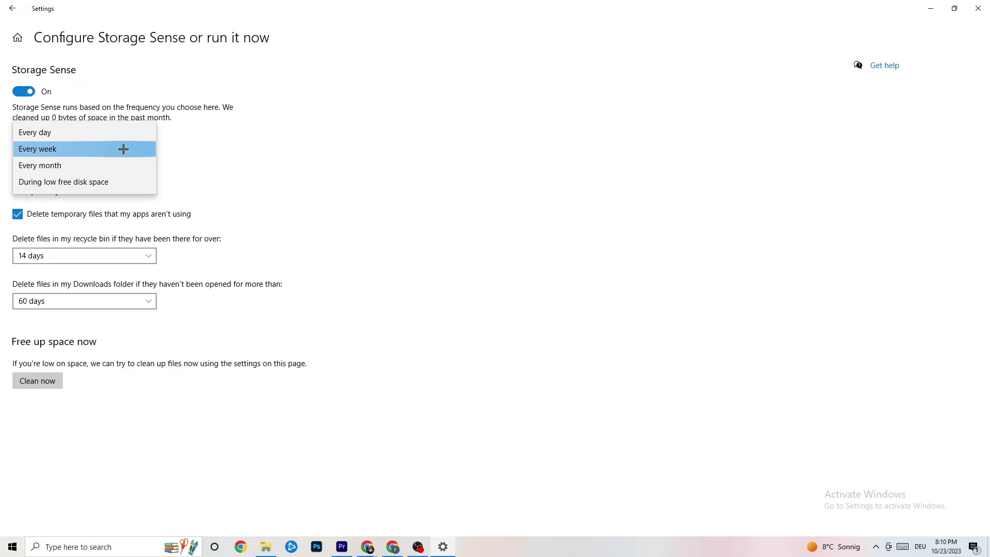
{"action": "left_click", "coordinate": [306, 147]}
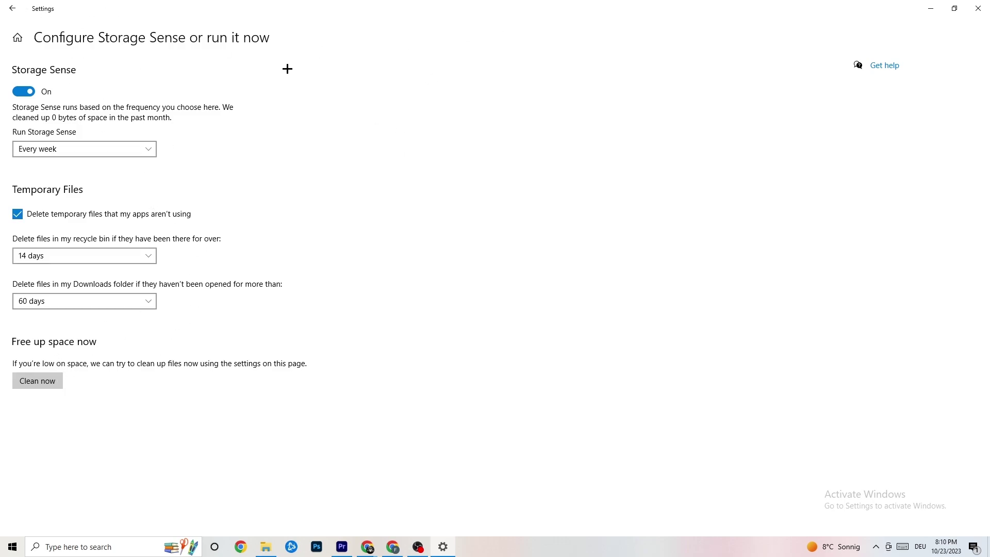
{"action": "left_click", "coordinate": [16, 11]}
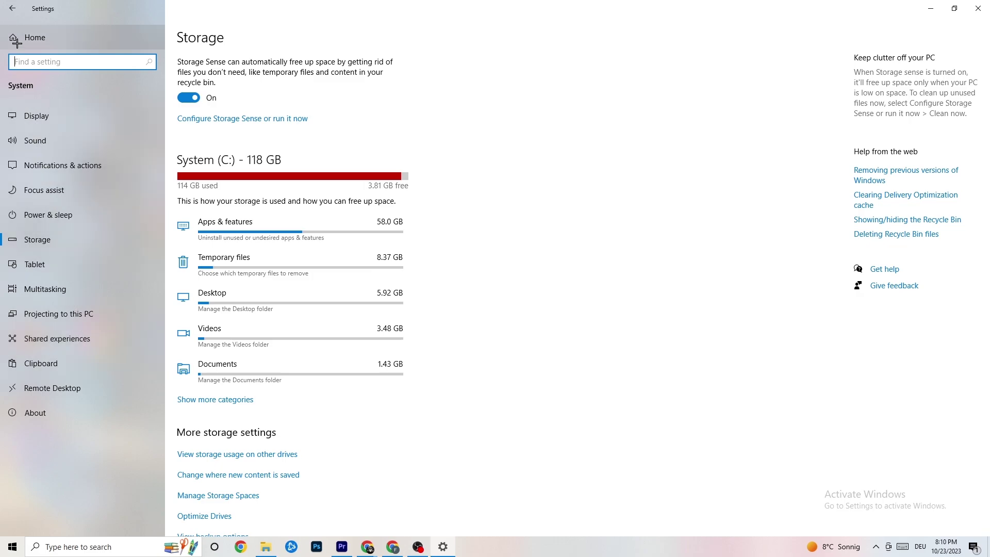
{"action": "left_click", "coordinate": [3, 4]}
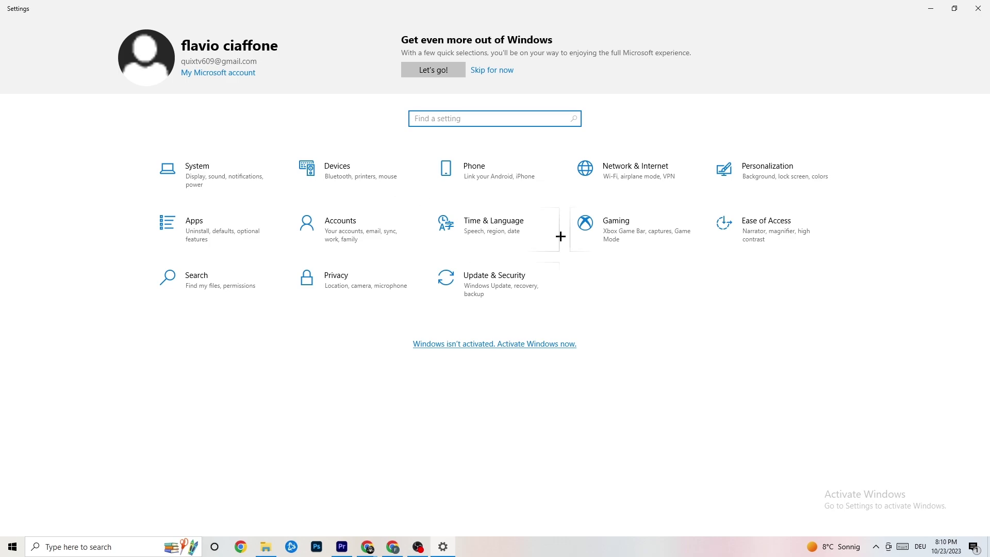
{"action": "left_click", "coordinate": [220, 227]}
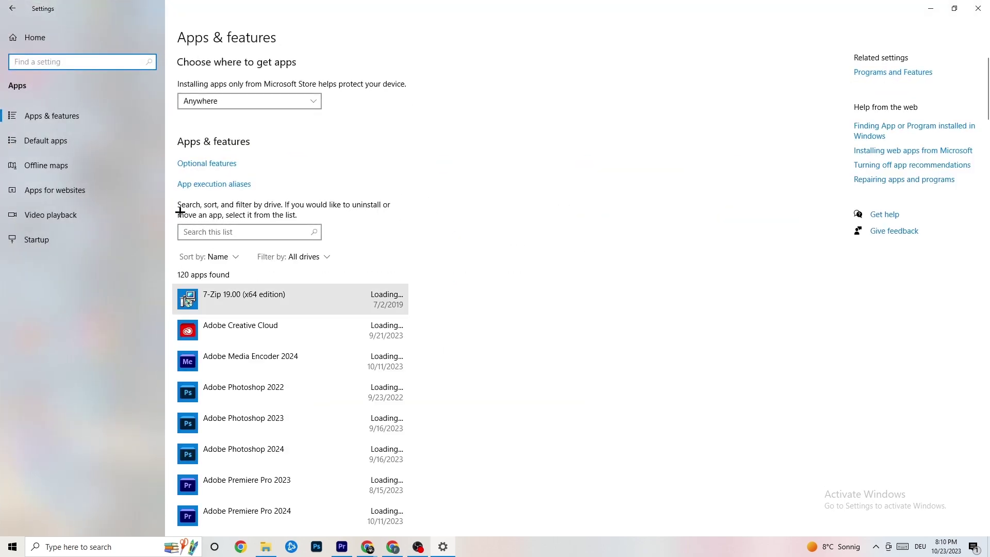
{"action": "left_click", "coordinate": [77, 147]}
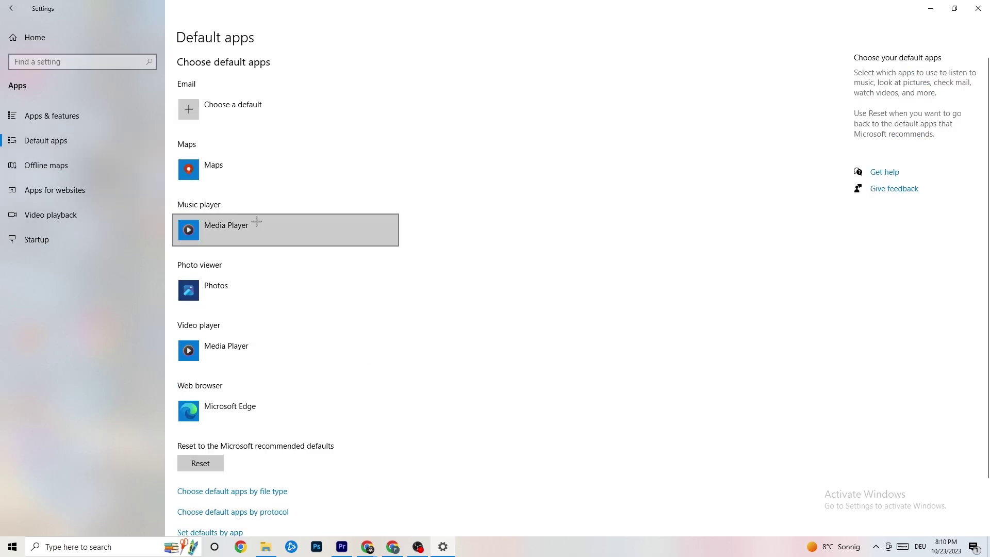
{"action": "left_click", "coordinate": [95, 125]}
{"action": "left_click", "coordinate": [12, 8]}
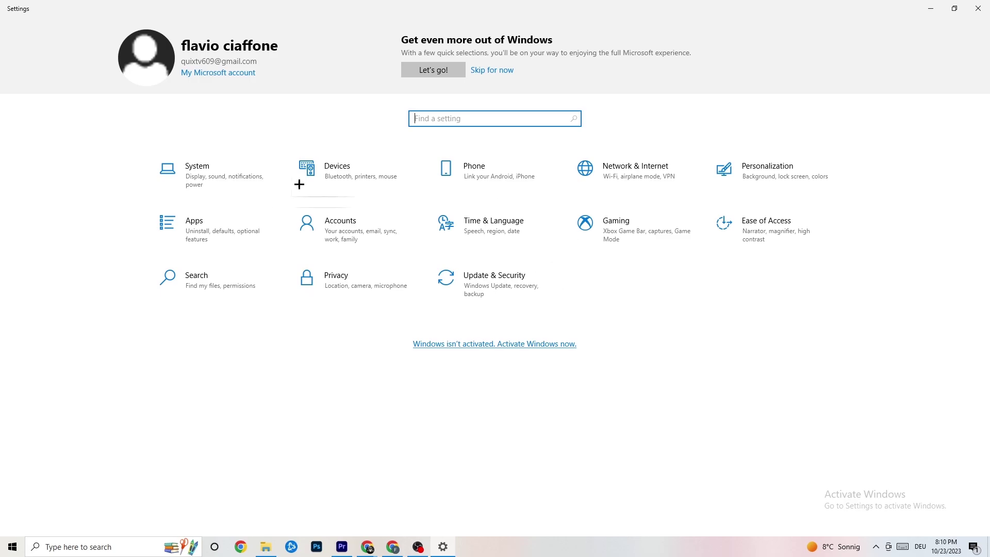
{"action": "left_click", "coordinate": [645, 243]}
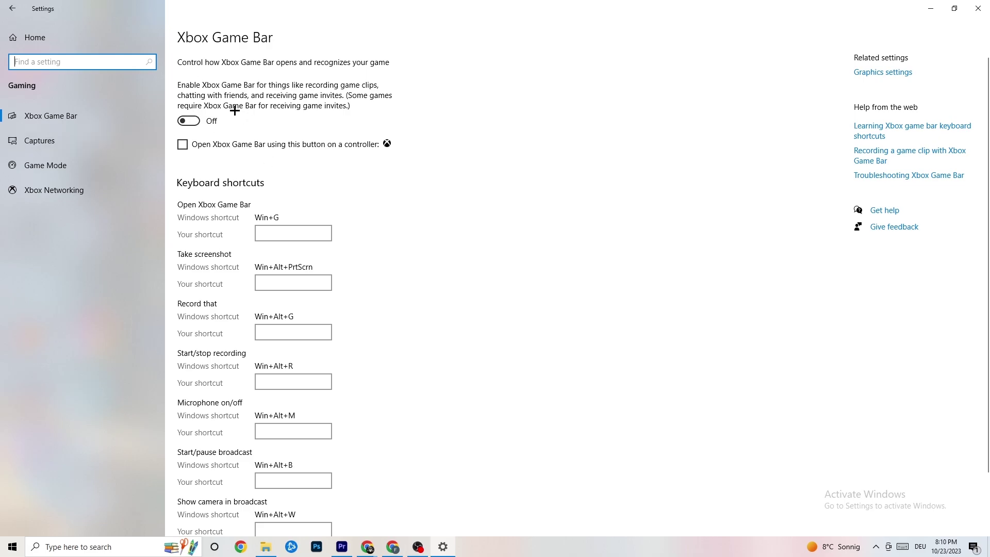
{"action": "left_click", "coordinate": [82, 138]}
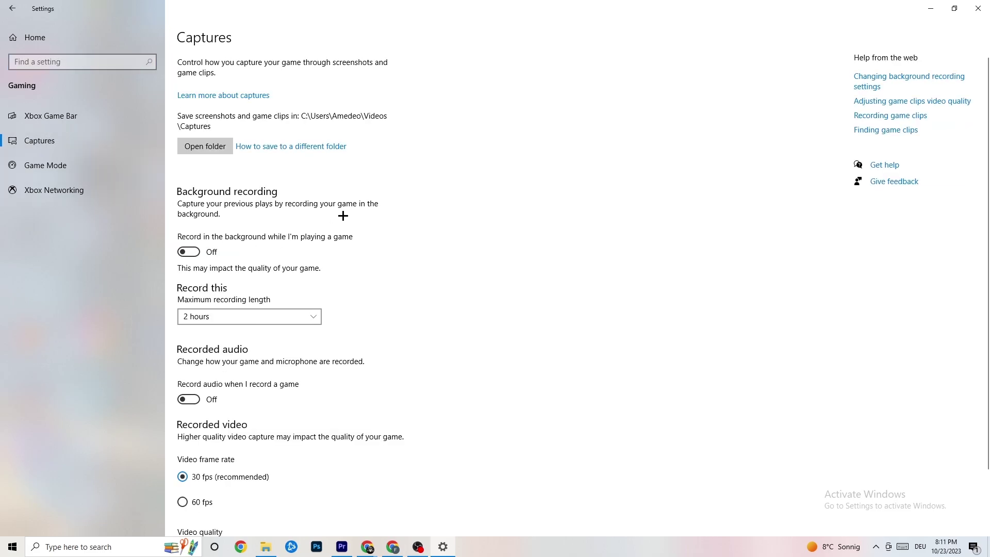
{"action": "scroll", "coordinate": [344, 217], "scroll_direction": "down", "scroll_amount": 3}
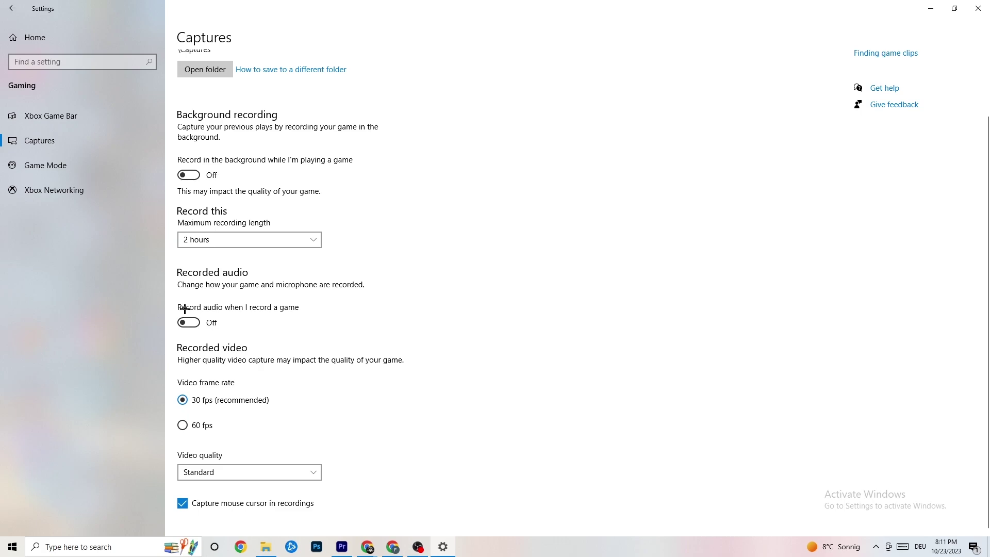
{"action": "left_click", "coordinate": [66, 164]}
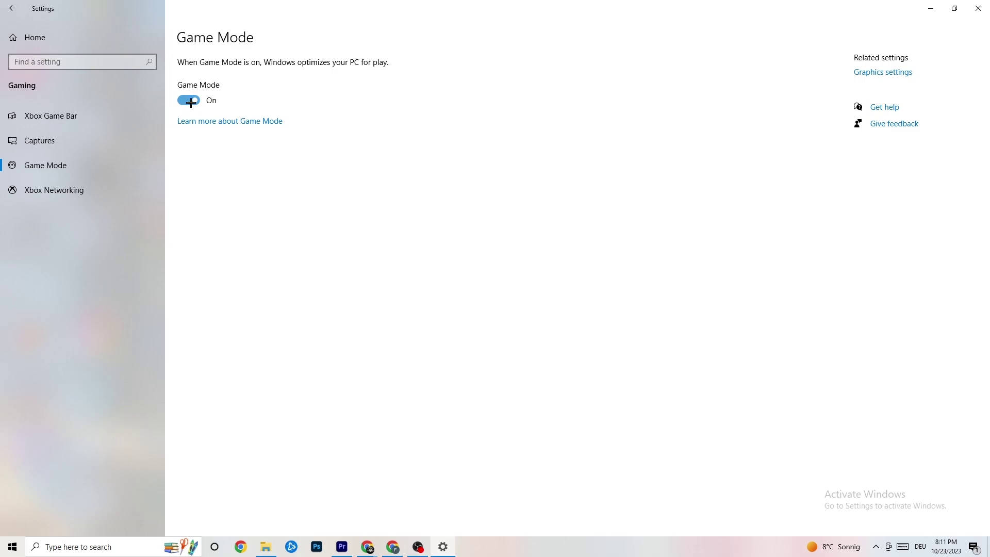
{"action": "left_click", "coordinate": [12, 8]}
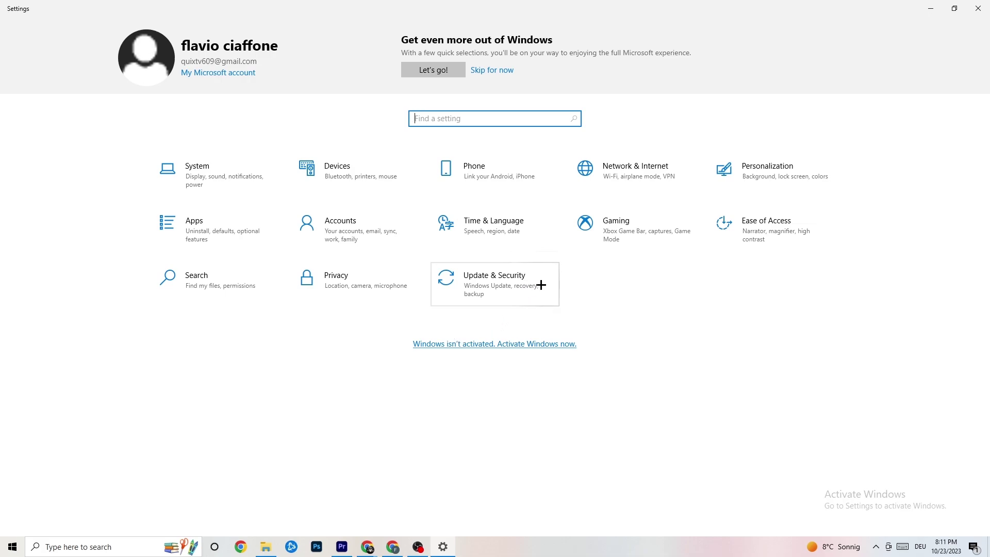
Check Windows Update, which reports the PC is up to date, and close Settings.
{"action": "left_click", "coordinate": [502, 279]}
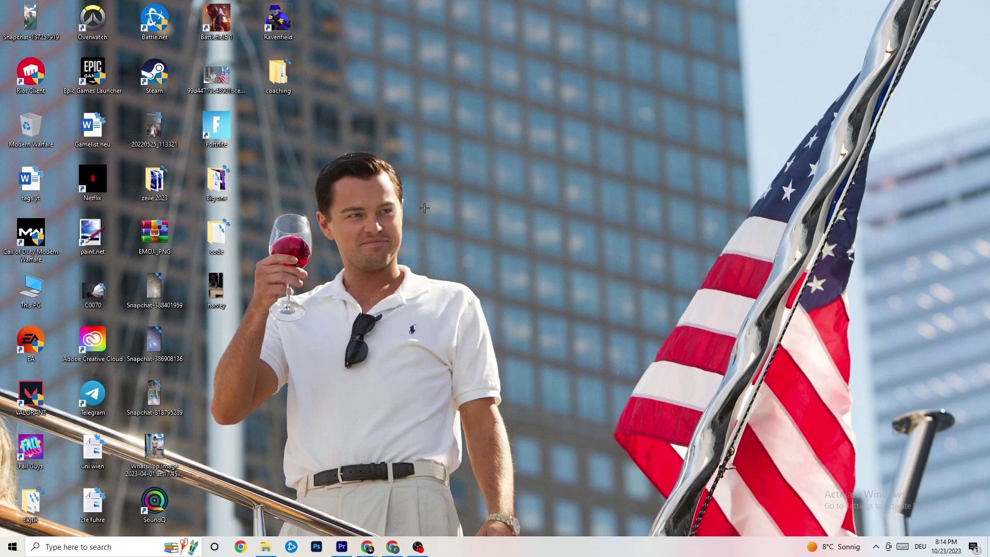
Launch NVIDIA Control Panel from the desktop's shortcut menu.
{"action": "right_click", "coordinate": [444, 134]}
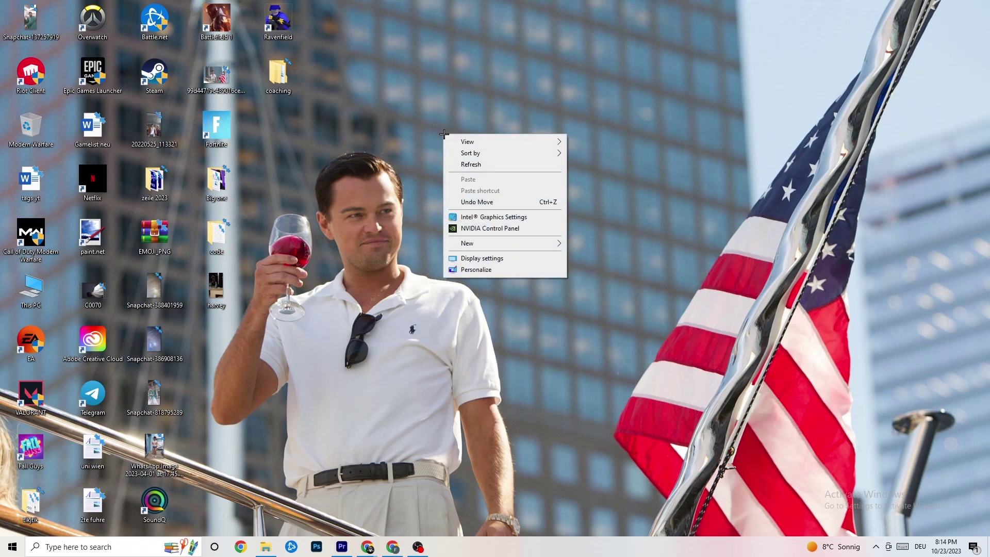
{"action": "left_click", "coordinate": [480, 230]}
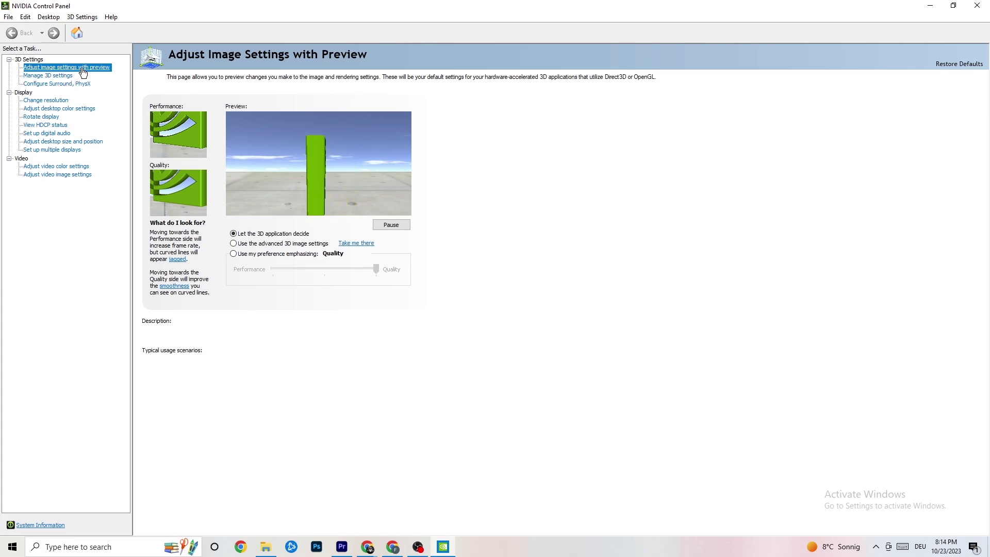
Leave 3D image settings on letting the application decide, then go to Change Resolution.
{"action": "mouse_move", "coordinate": [282, 244]}
{"action": "mouse_move", "coordinate": [322, 264]}
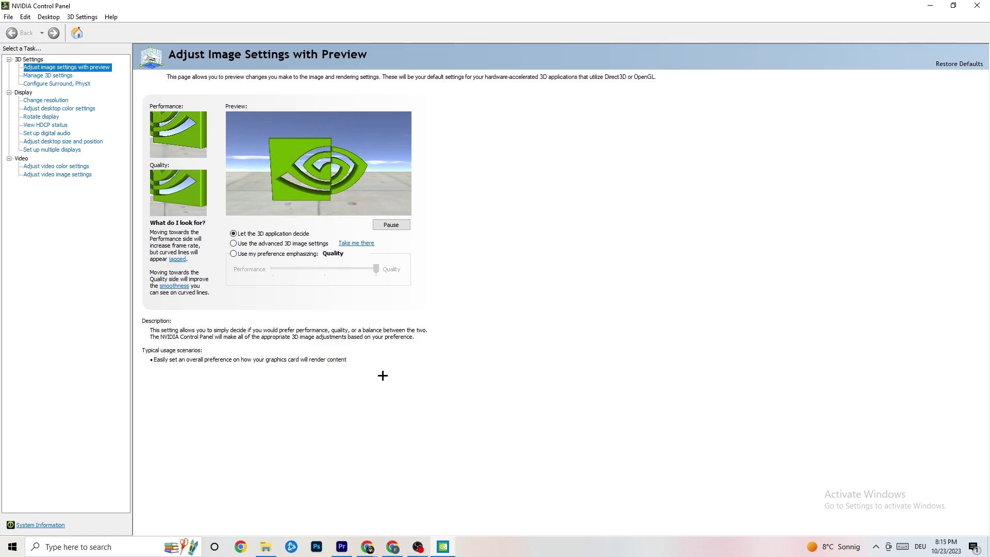
{"action": "left_click", "coordinate": [43, 101]}
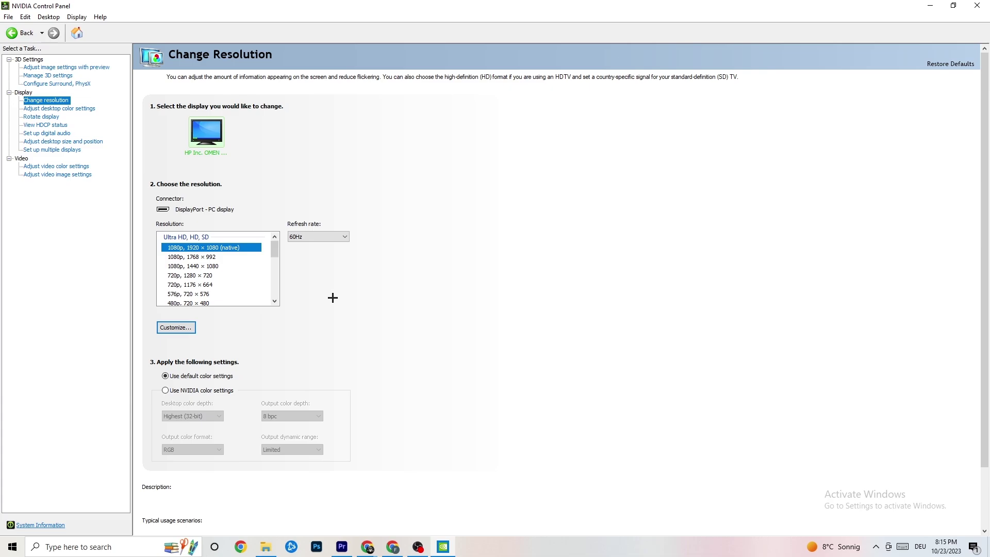
Keep the display at 1080p, 1920 × 1080 (native) at 60Hz and close NVIDIA Control Panel.
{"action": "left_click", "coordinate": [238, 249]}
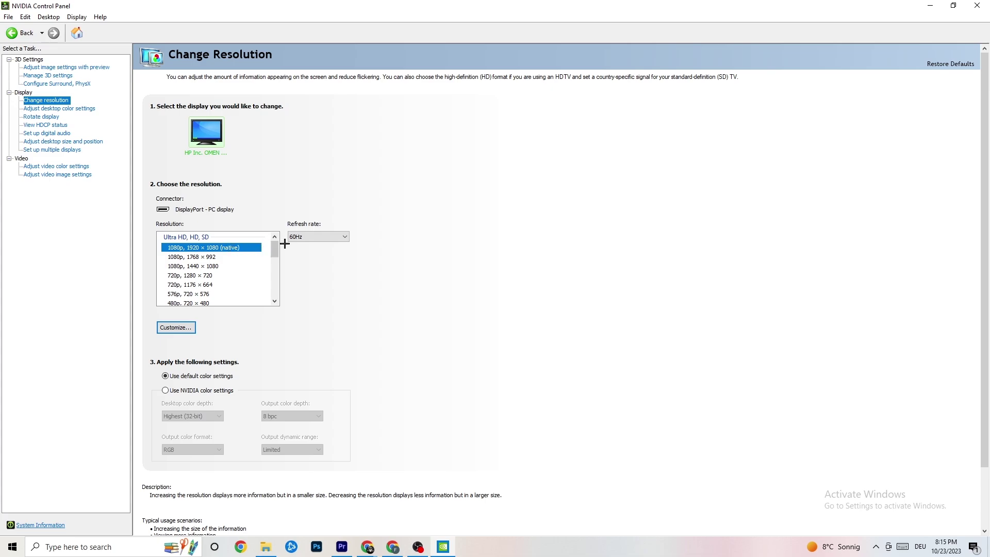
{"action": "scroll", "coordinate": [274, 261], "scroll_direction": "down", "scroll_amount": 1}
{"action": "scroll", "coordinate": [274, 260], "scroll_direction": "up", "scroll_amount": 1}
{"action": "key", "text": "alt+F4"}
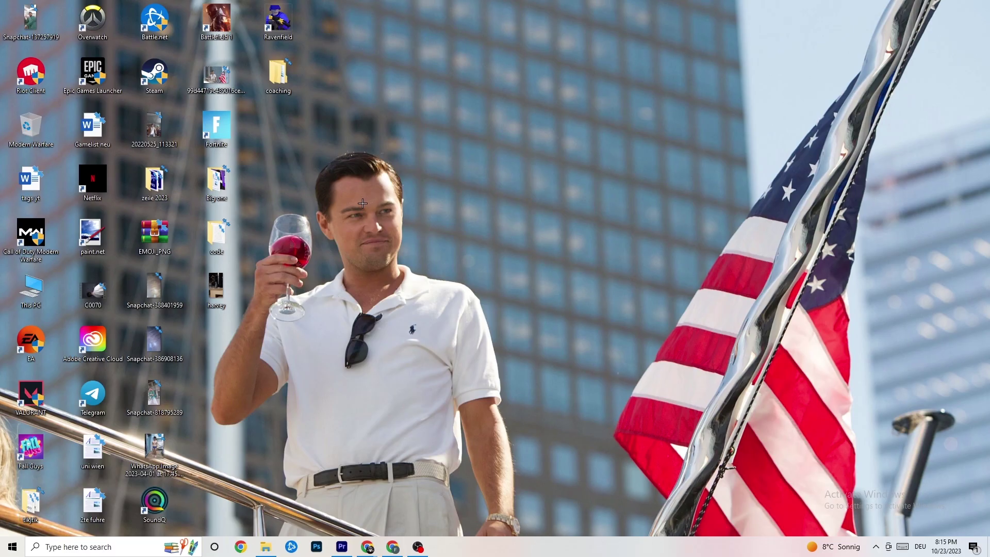
{"action": "left_click", "coordinate": [13, 547]}
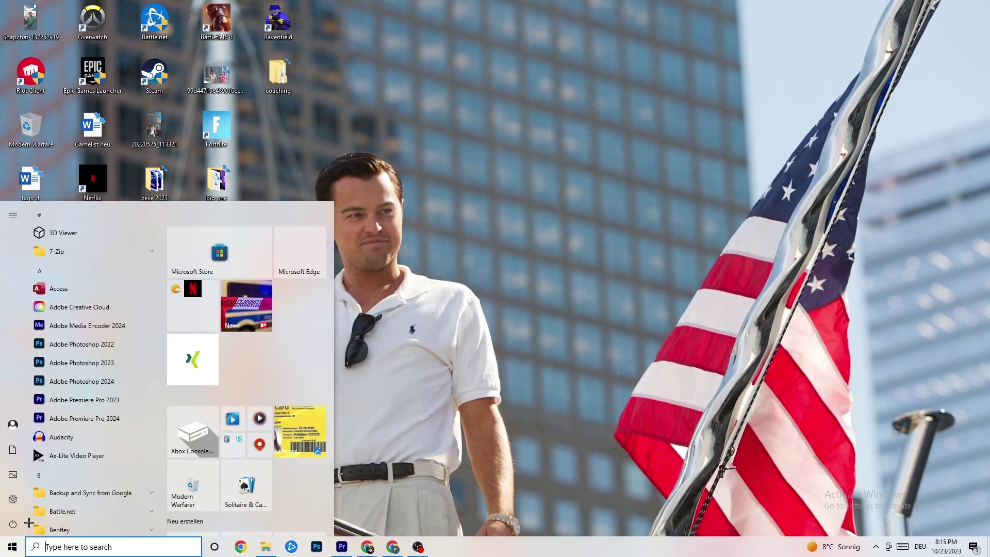
{"action": "left_click", "coordinate": [41, 522]}
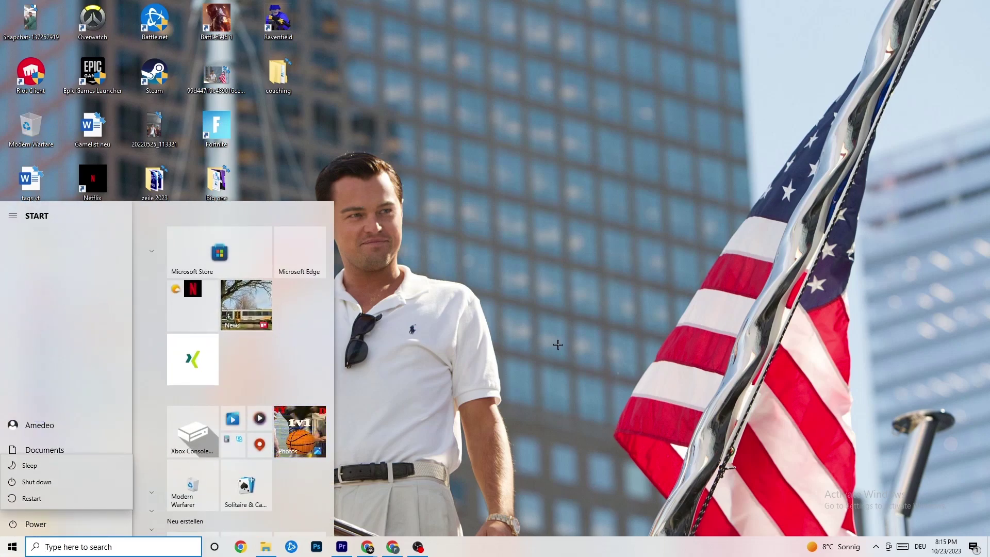
{"action": "left_click", "coordinate": [520, 83]}
{"action": "left_click", "coordinate": [521, 98]}
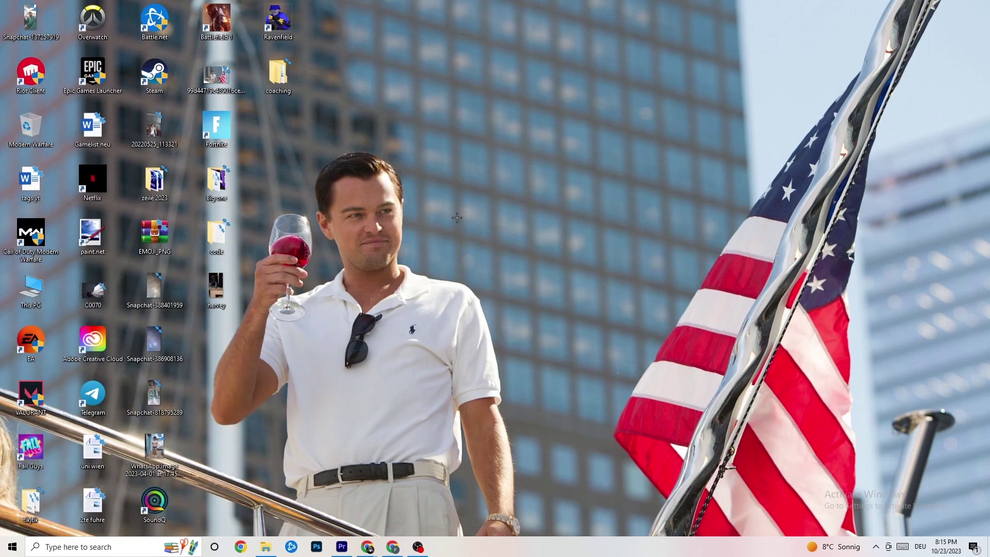